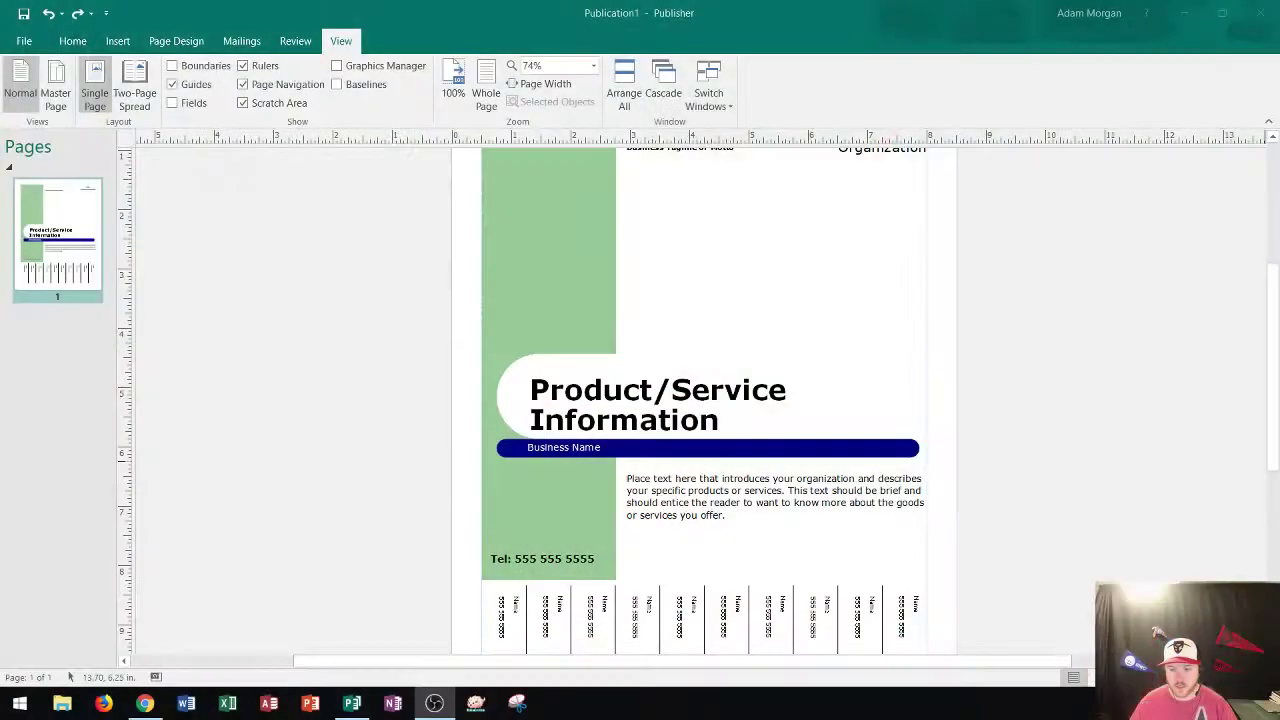
Zoom the flyer to 134% and center the title, Business Name bar and introduction text.
left_click(1063, 476)
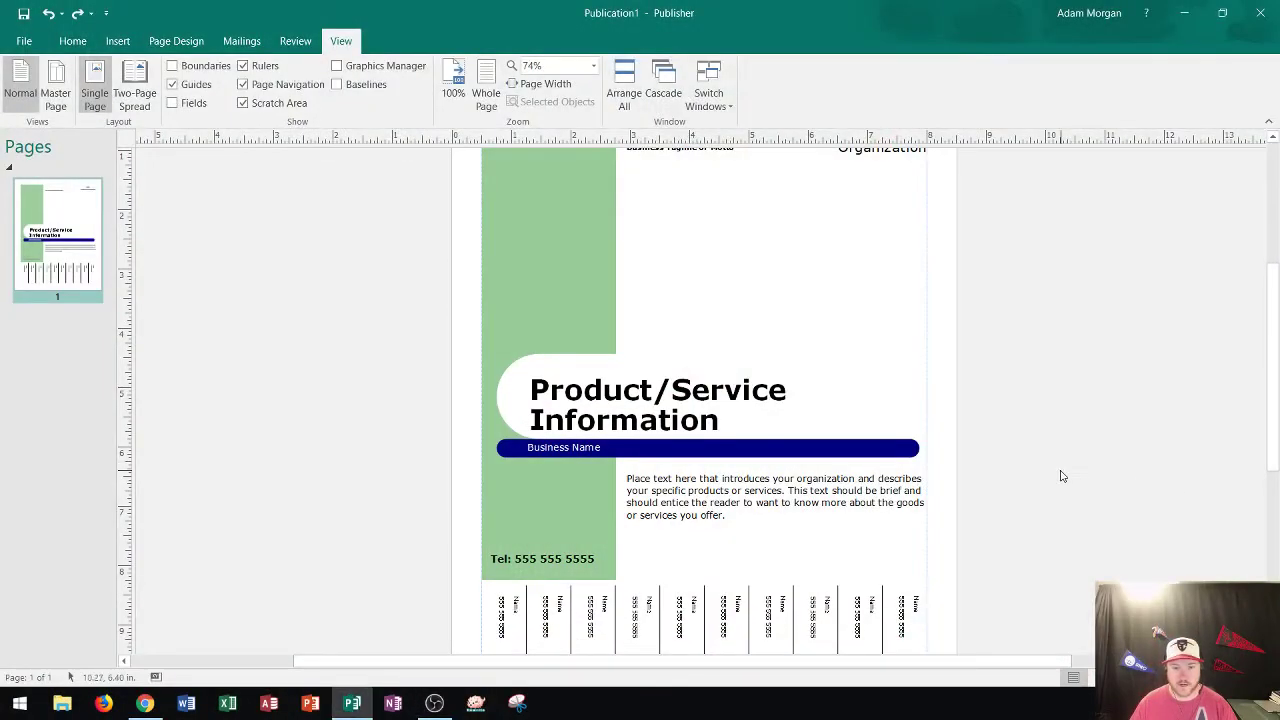
scroll(950, 478, "down", 1)
scroll(882, 474, "down", 1)
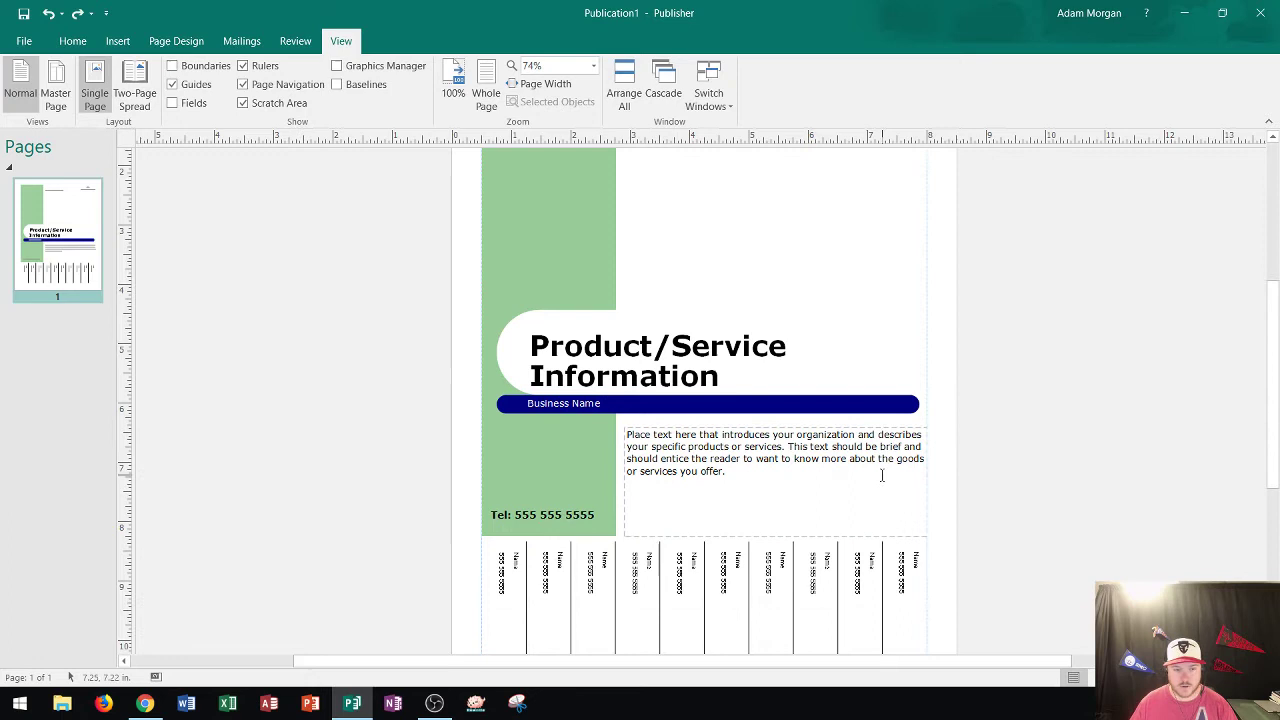
scroll(631, 300, "up", 1)
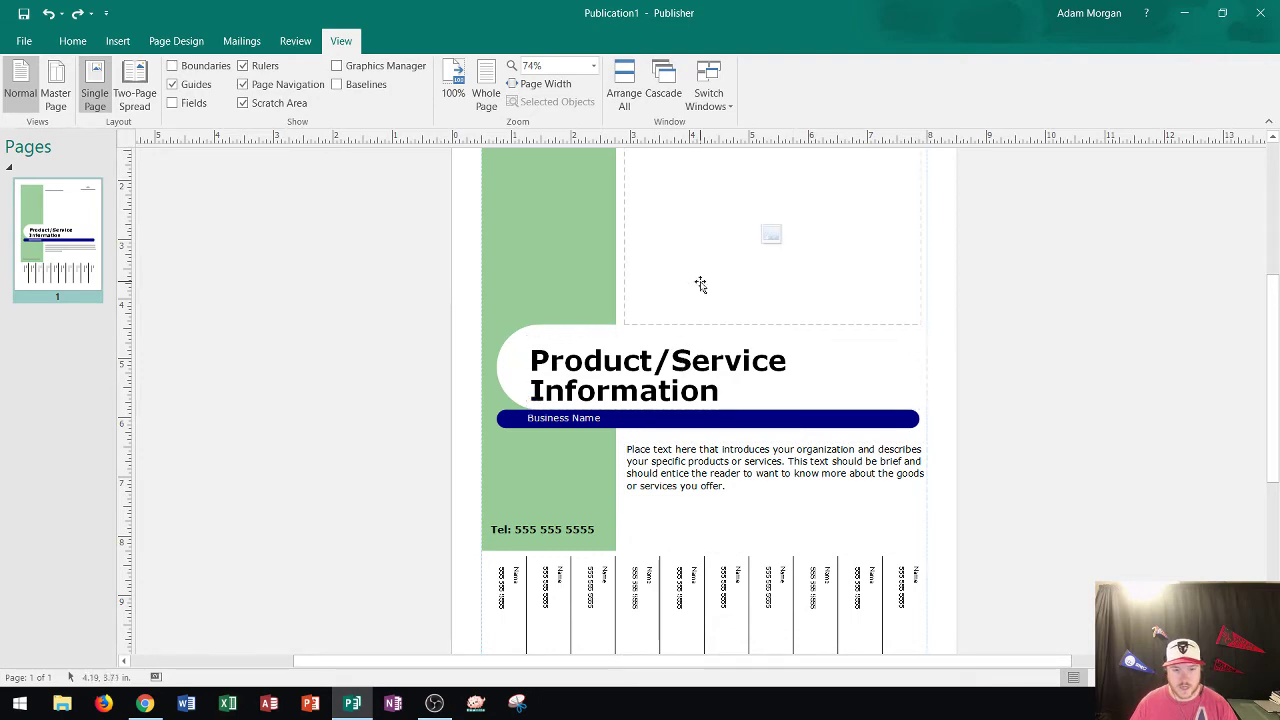
scroll(800, 400, "up", 4)
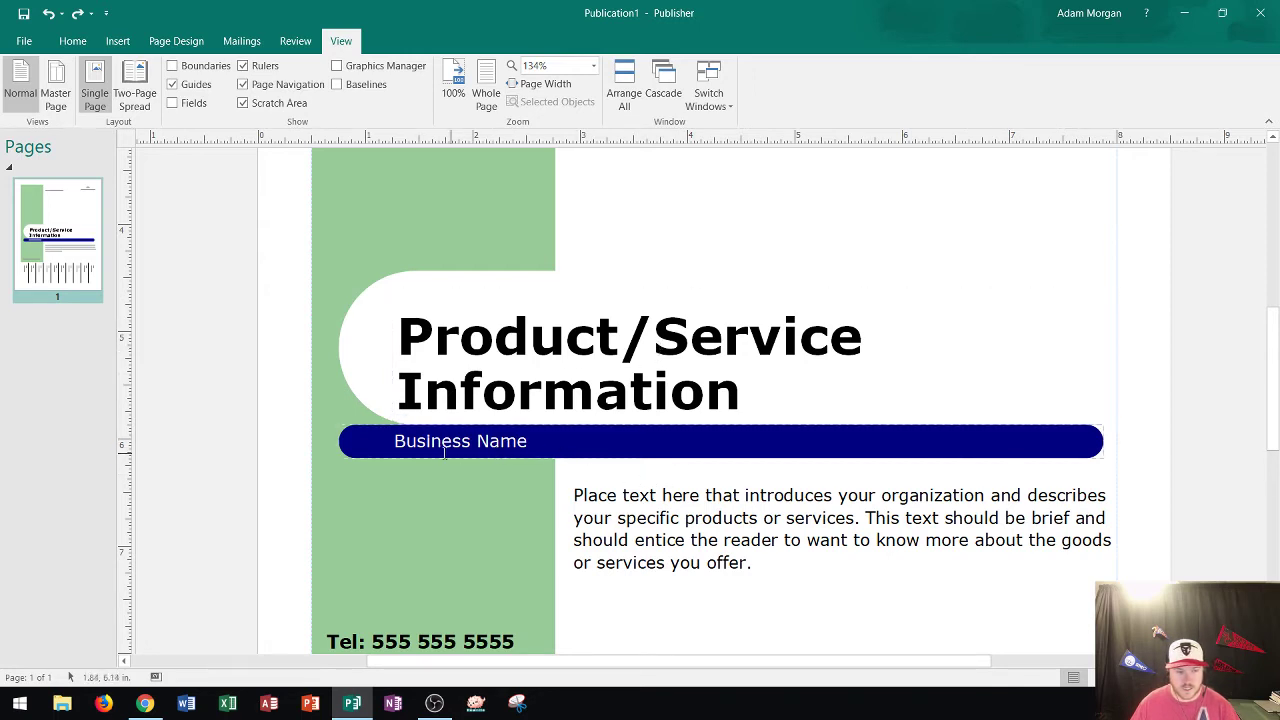
scroll(400, 440, "up", 3)
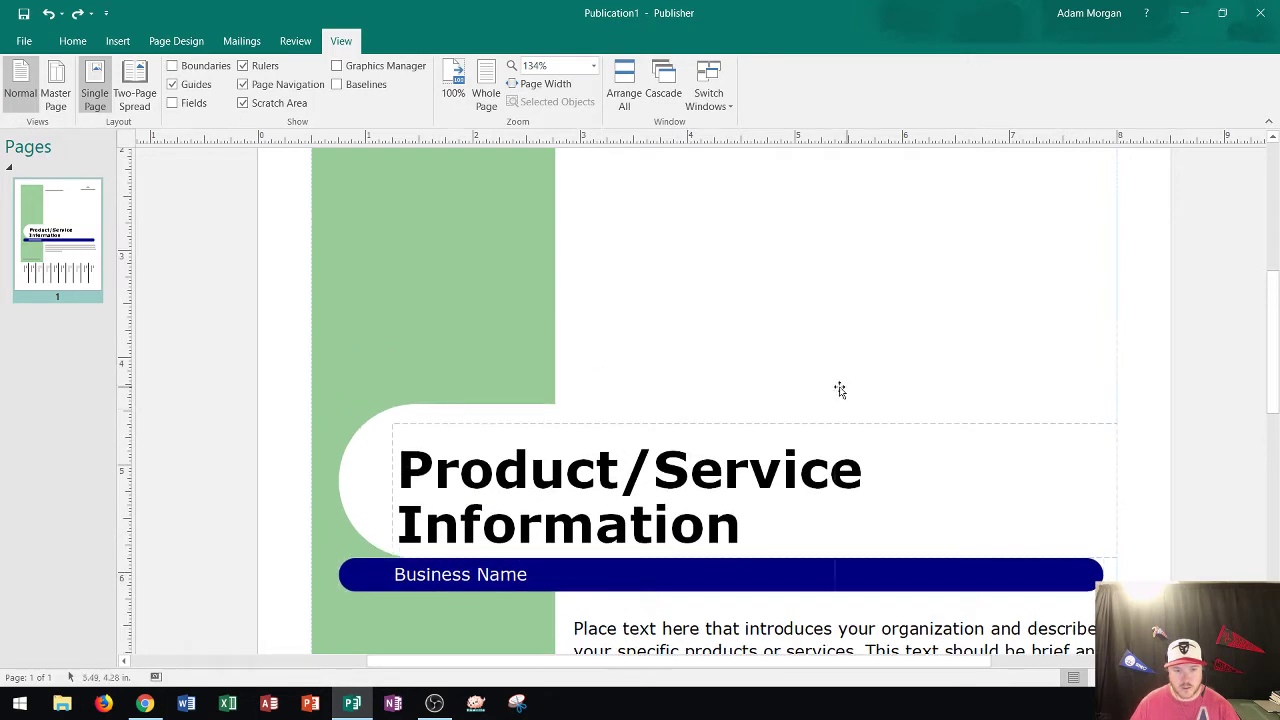
scroll(839, 389, "up", 2)
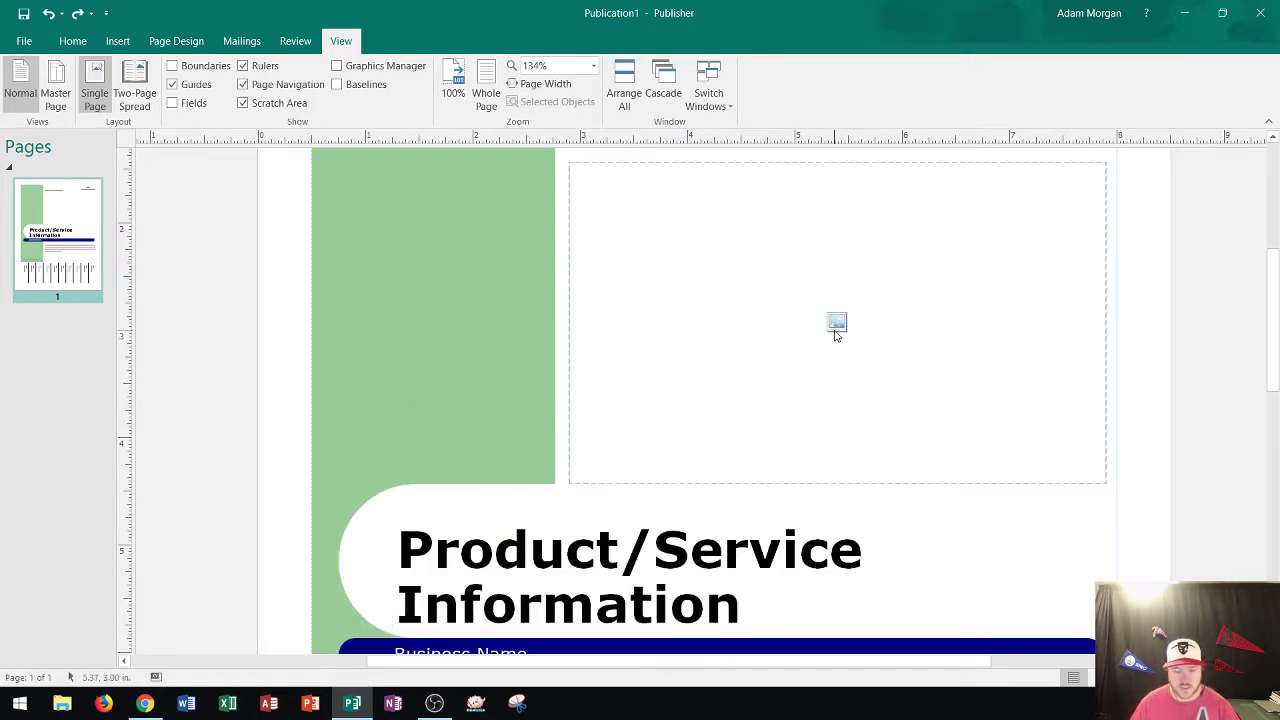
scroll(745, 400, "down", 2)
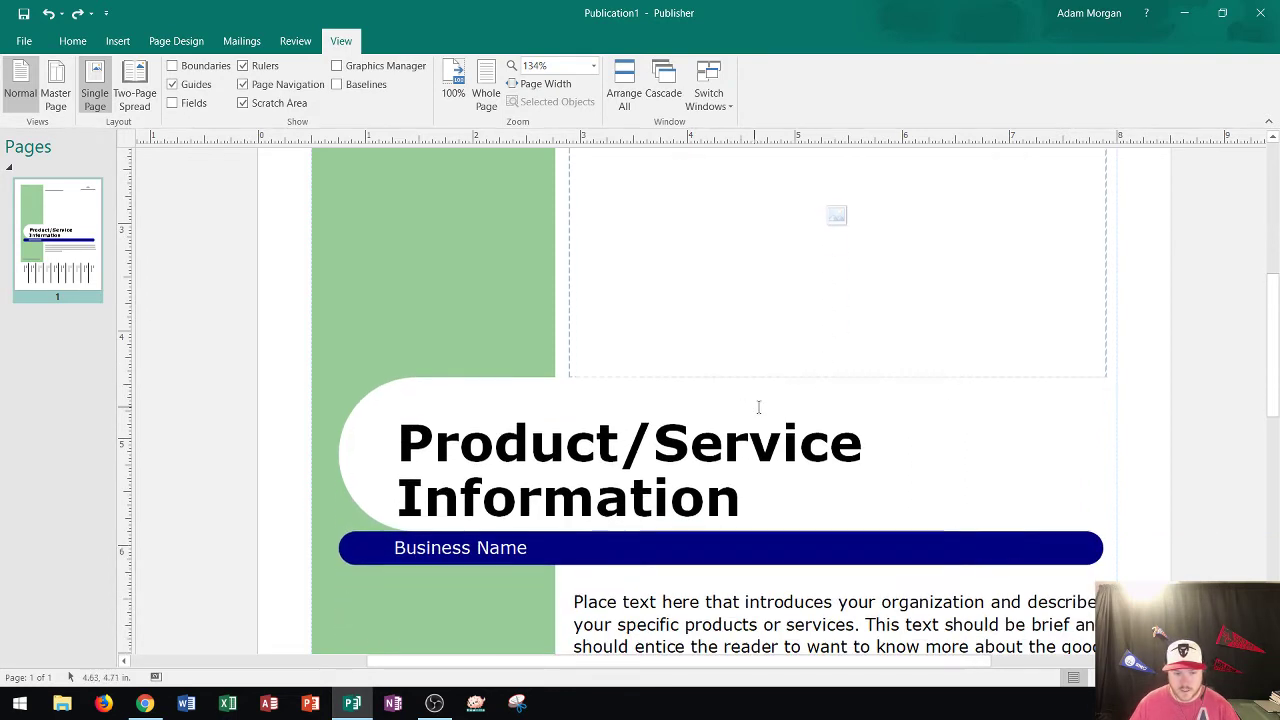
scroll(780, 407, "down", 1)
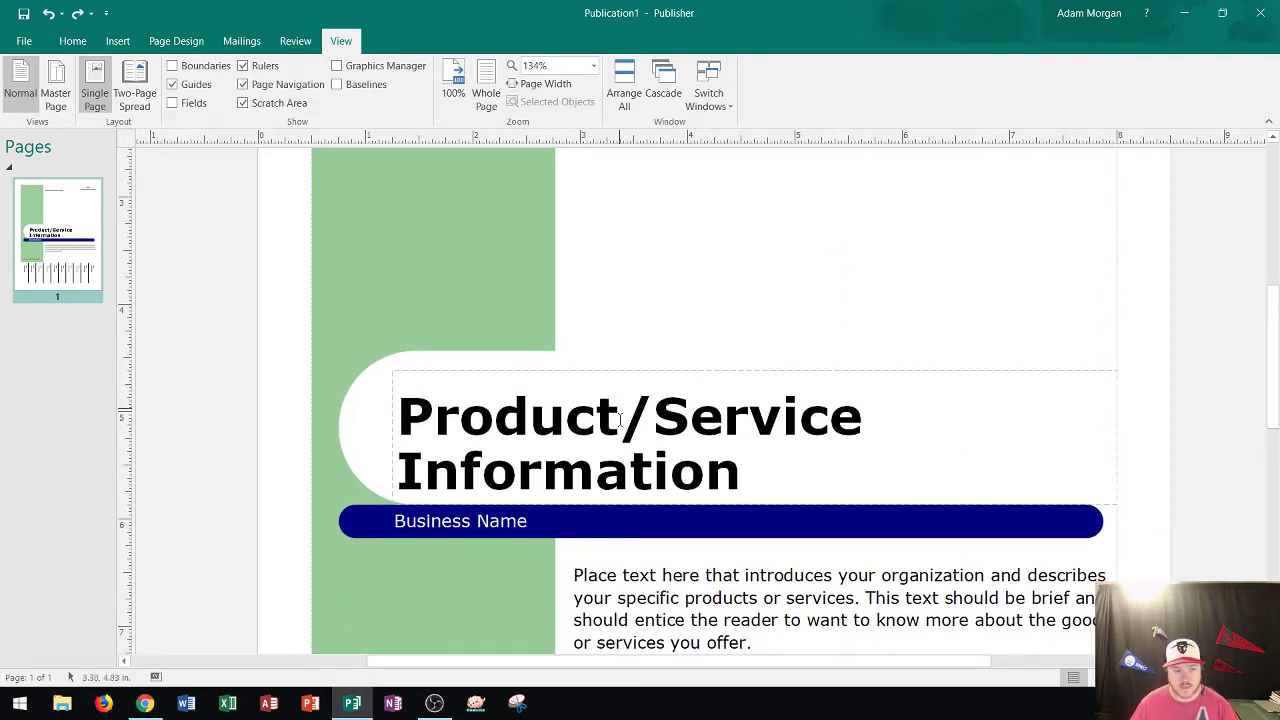
Overwrite the Product/Service Information headline with 'Replace Publisher Placeholder Text'.
triple_click(709, 408)
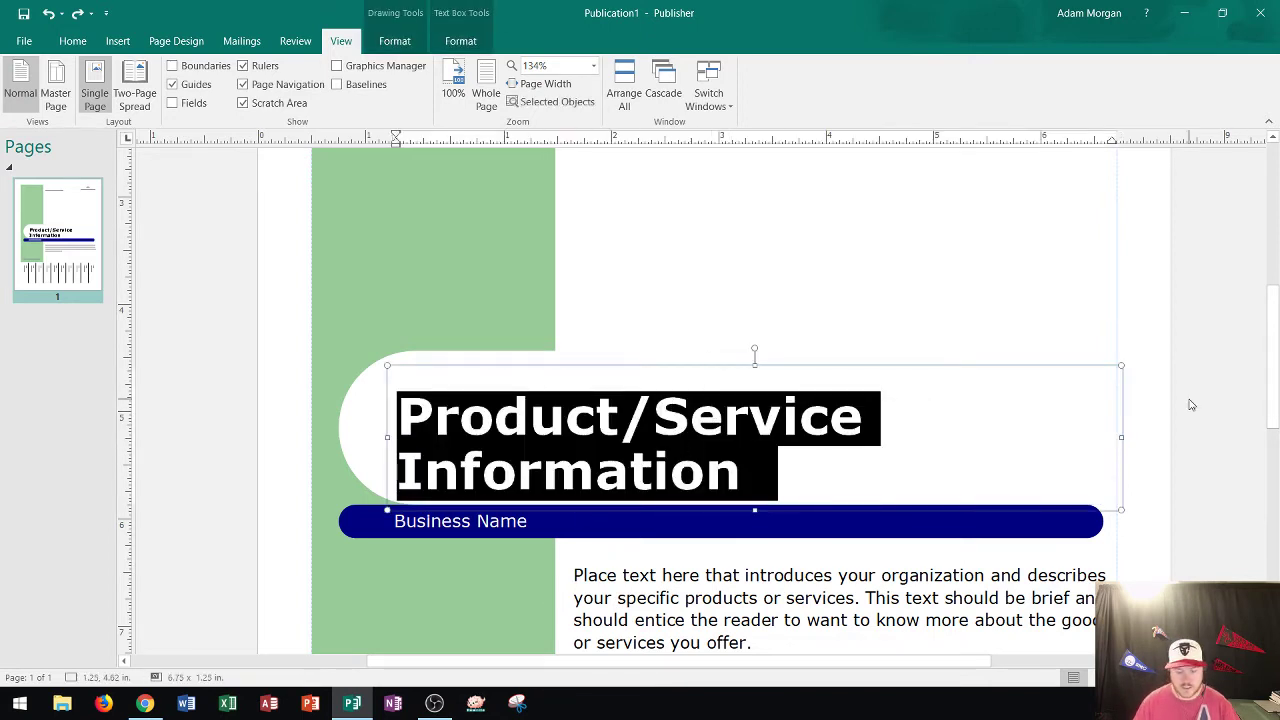
type("R")
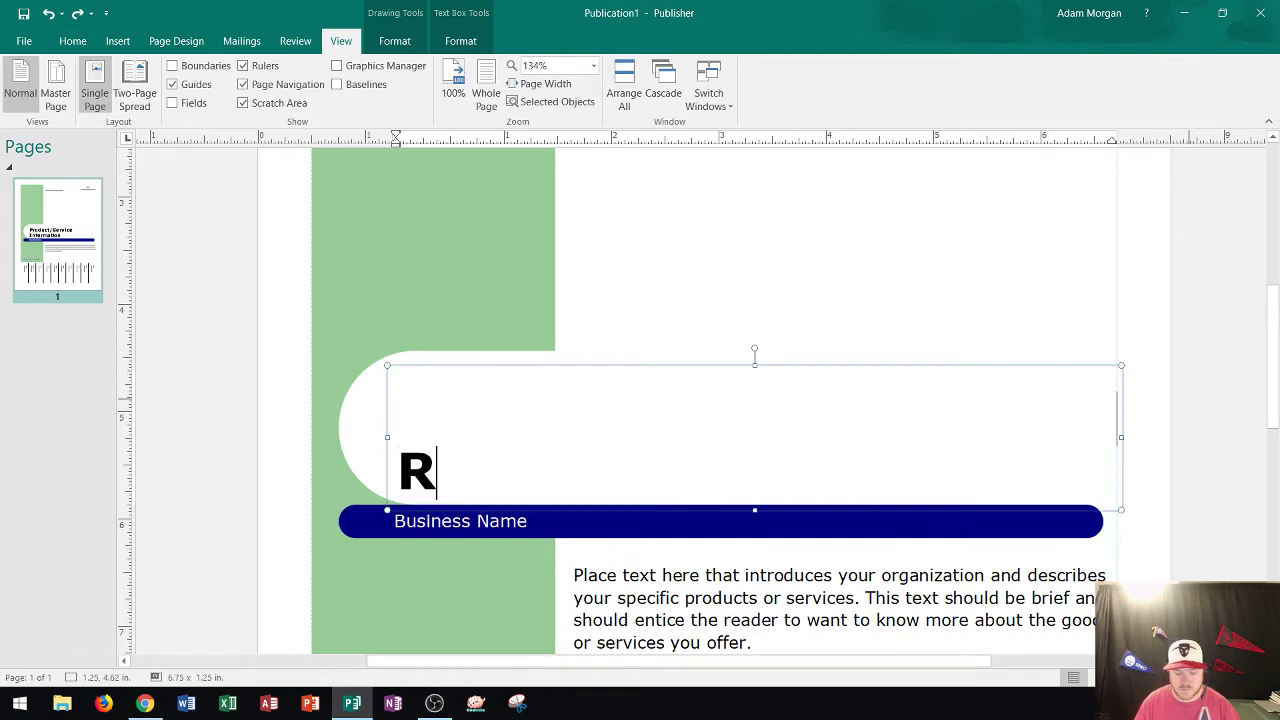
type("eplace P")
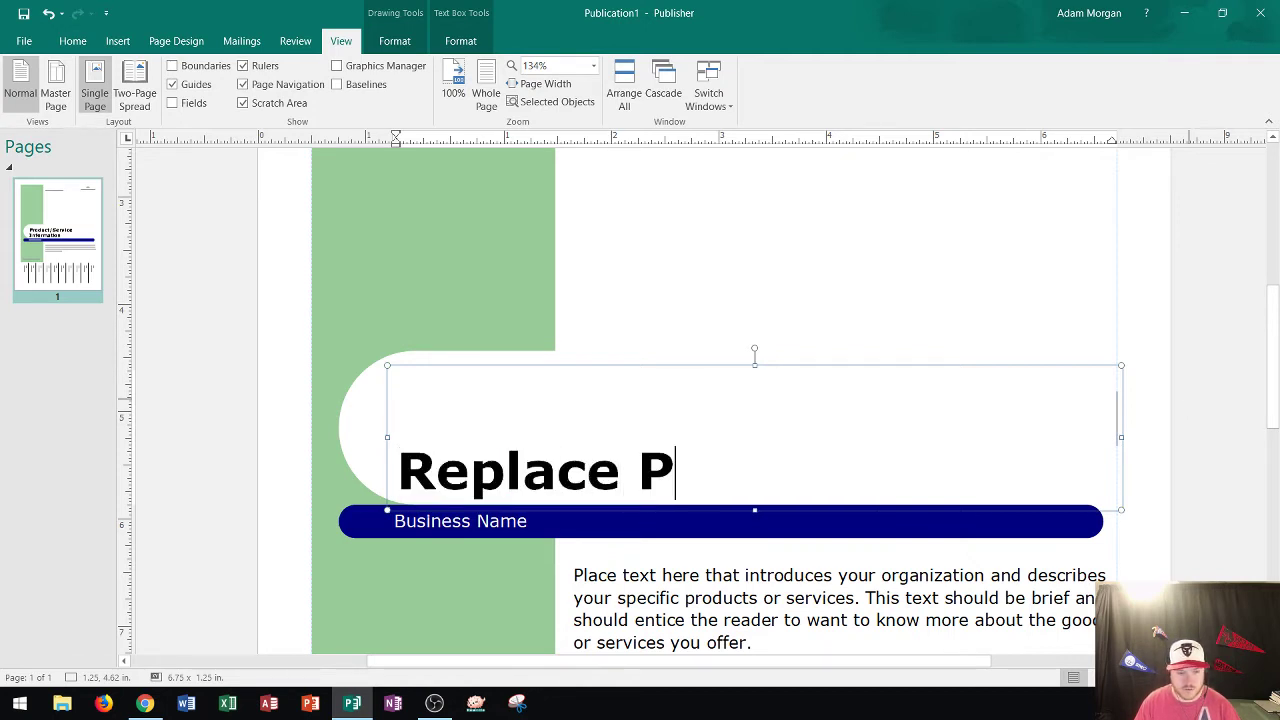
type("ublisher P")
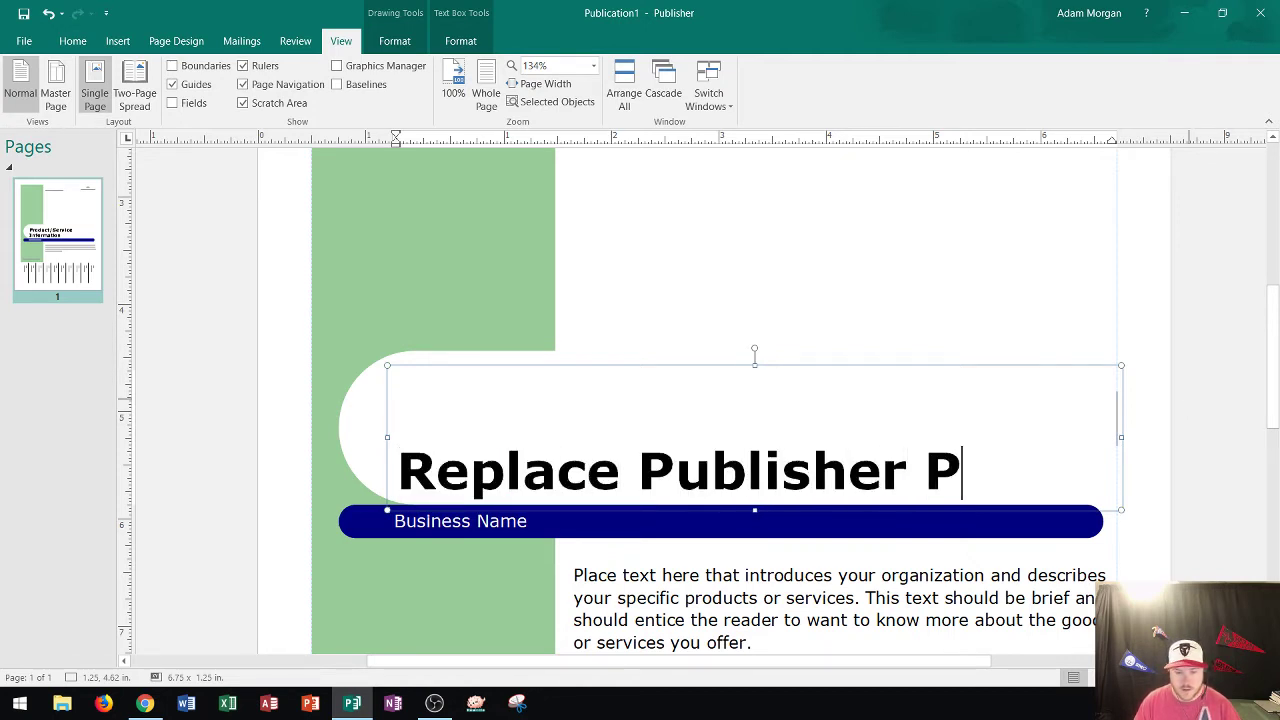
type("laceholder Text")
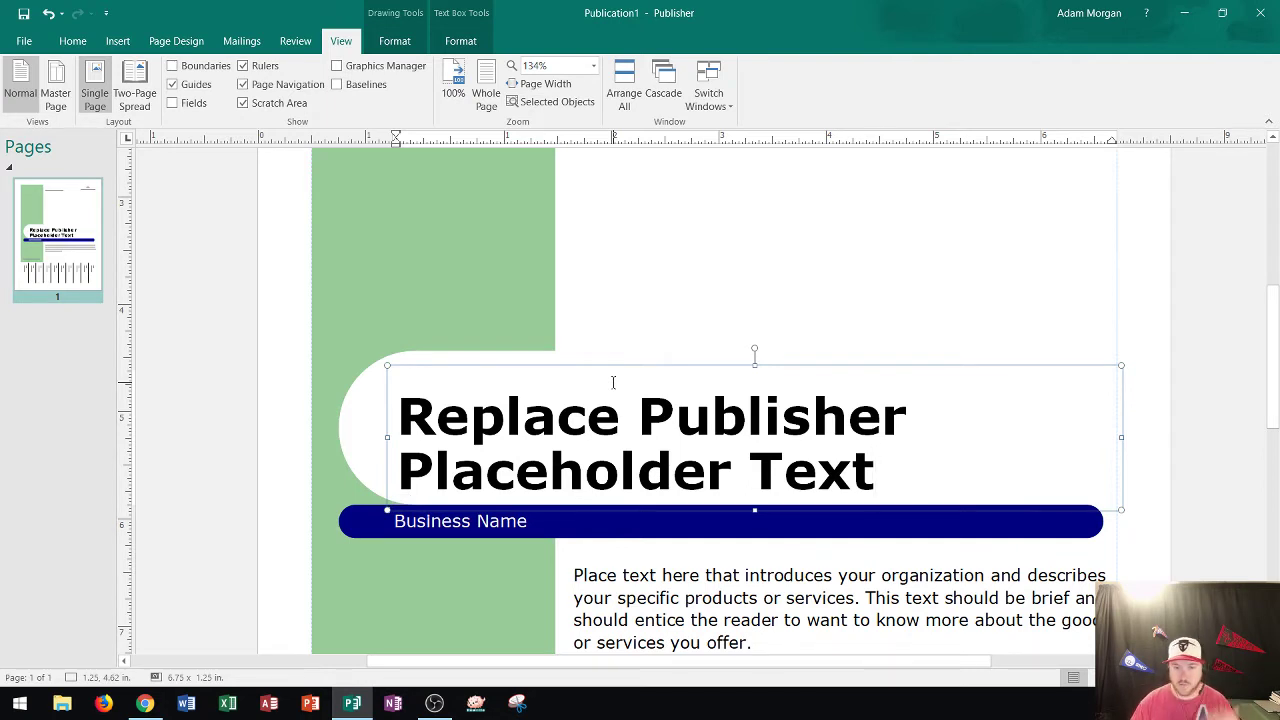
scroll(611, 380, "down", 2)
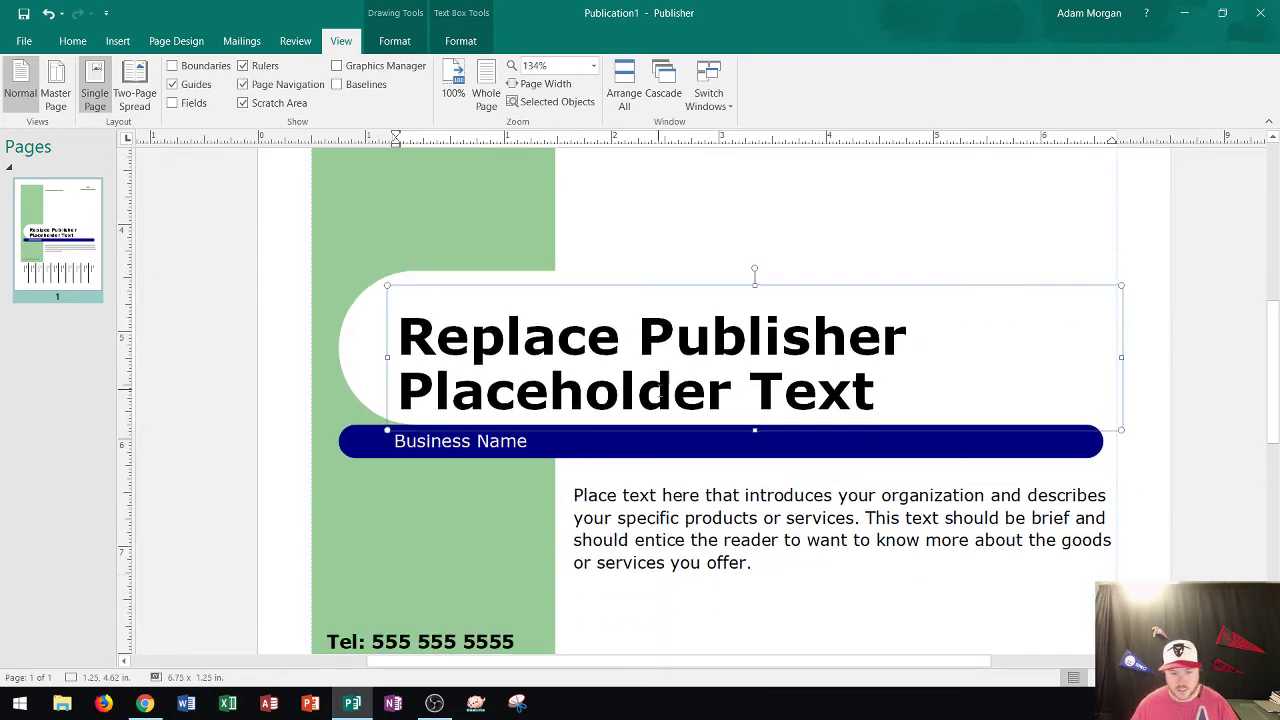
Replace the placeholder introduction paragraph with 'Youtube Video for Publisher Text'.
left_click(720, 543)
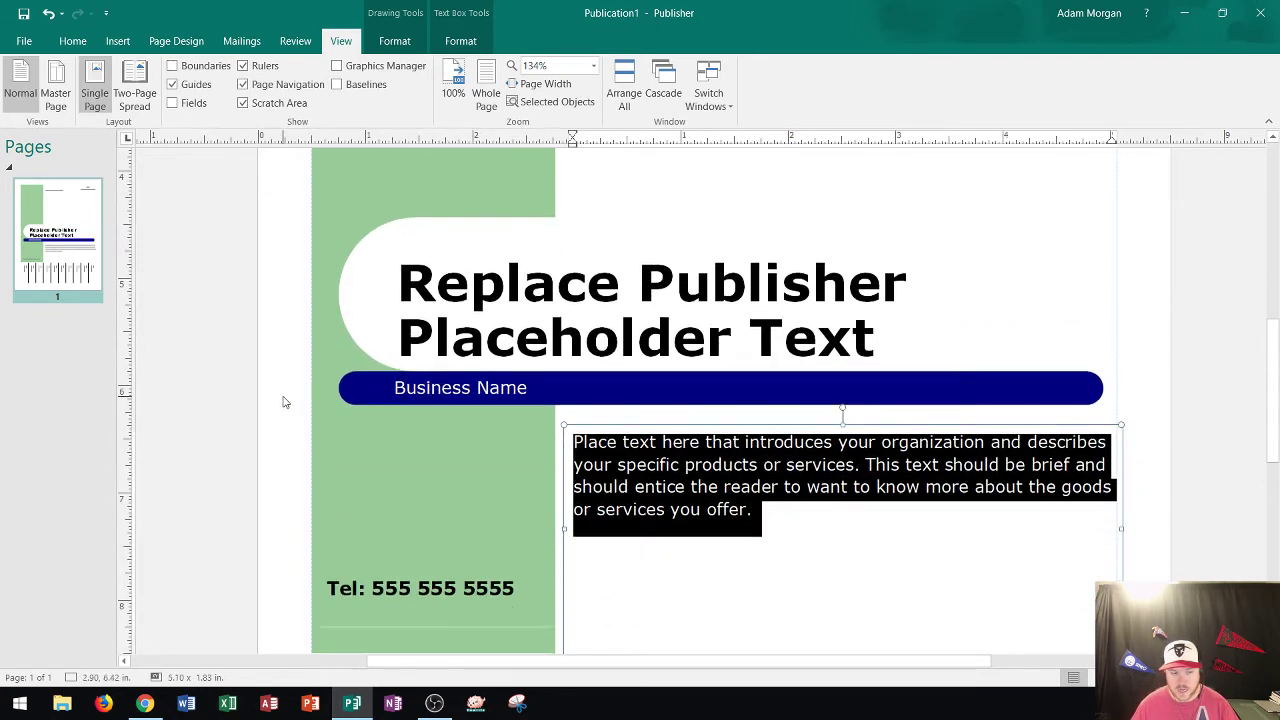
scroll(283, 400, "down", 2)
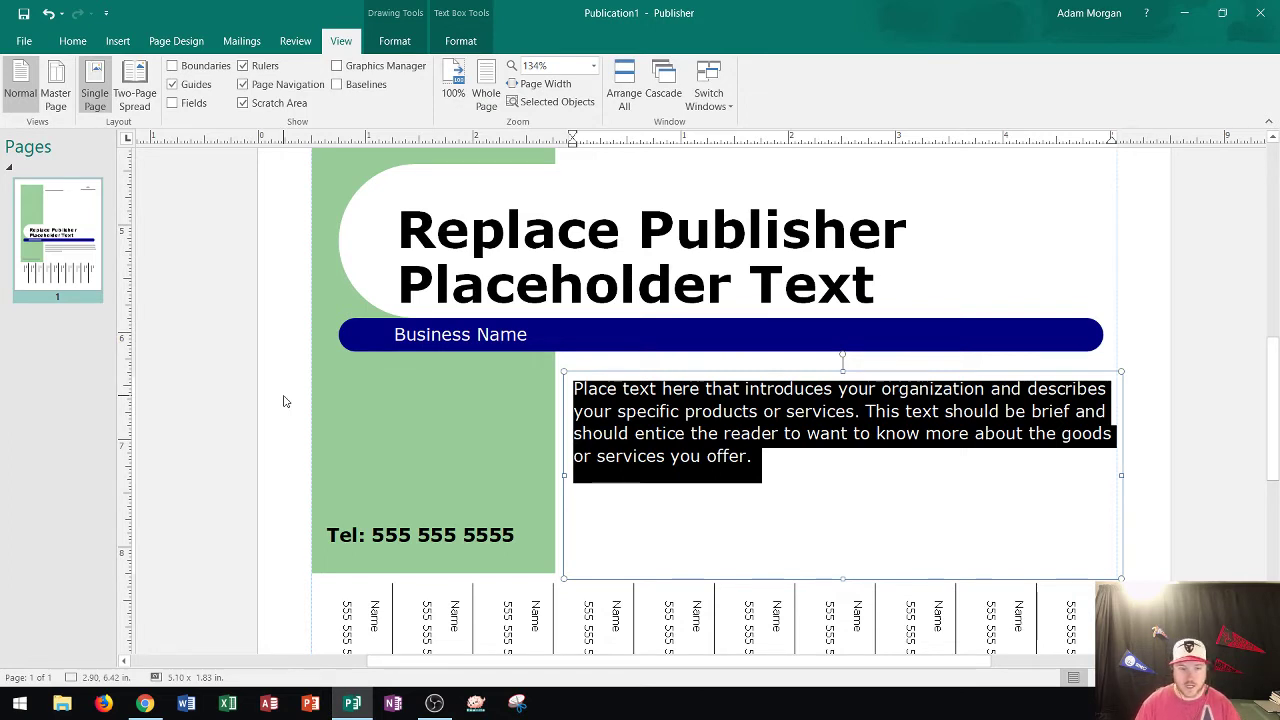
type("Youtube Vid")
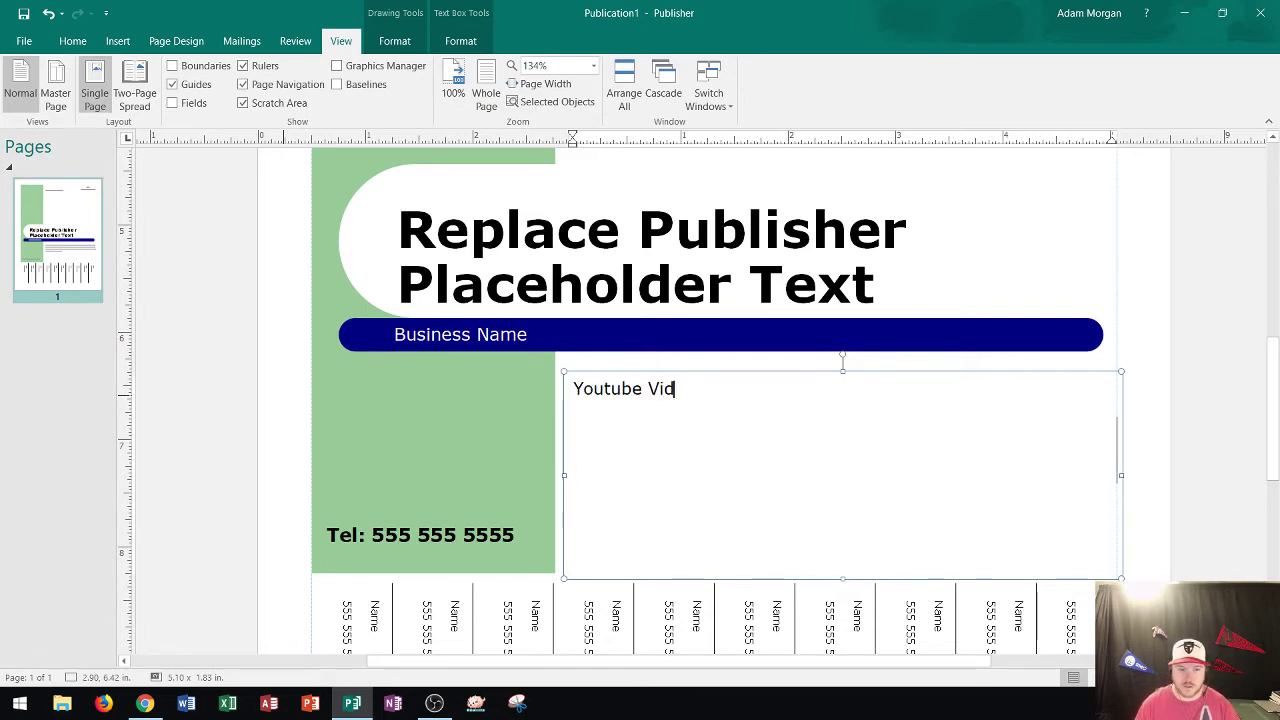
type("eo for Pub")
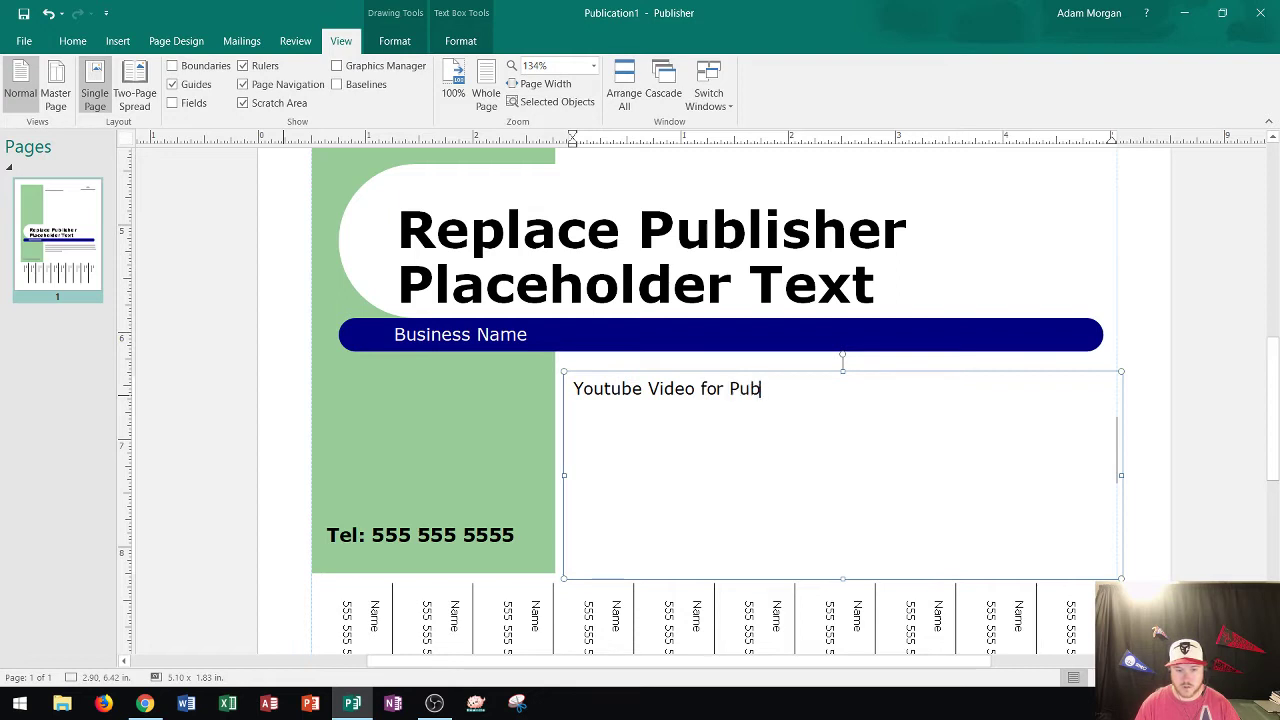
type("lisher Text")
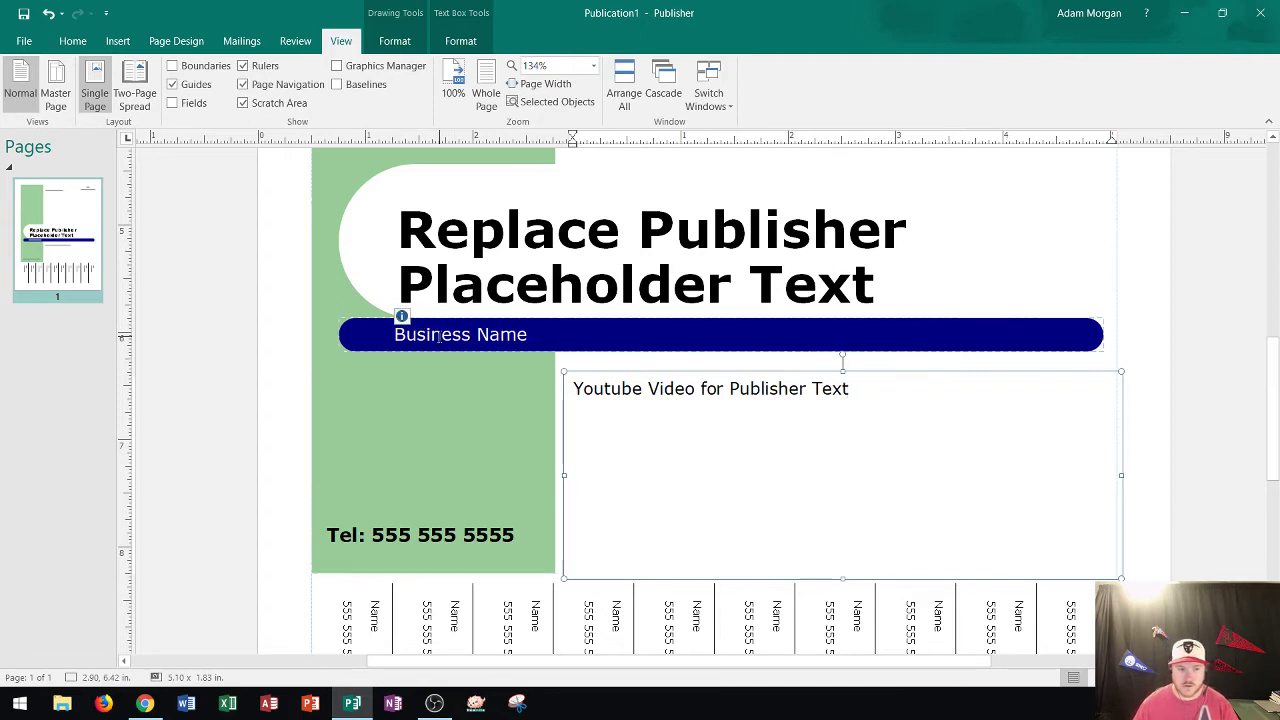
left_click(438, 337)
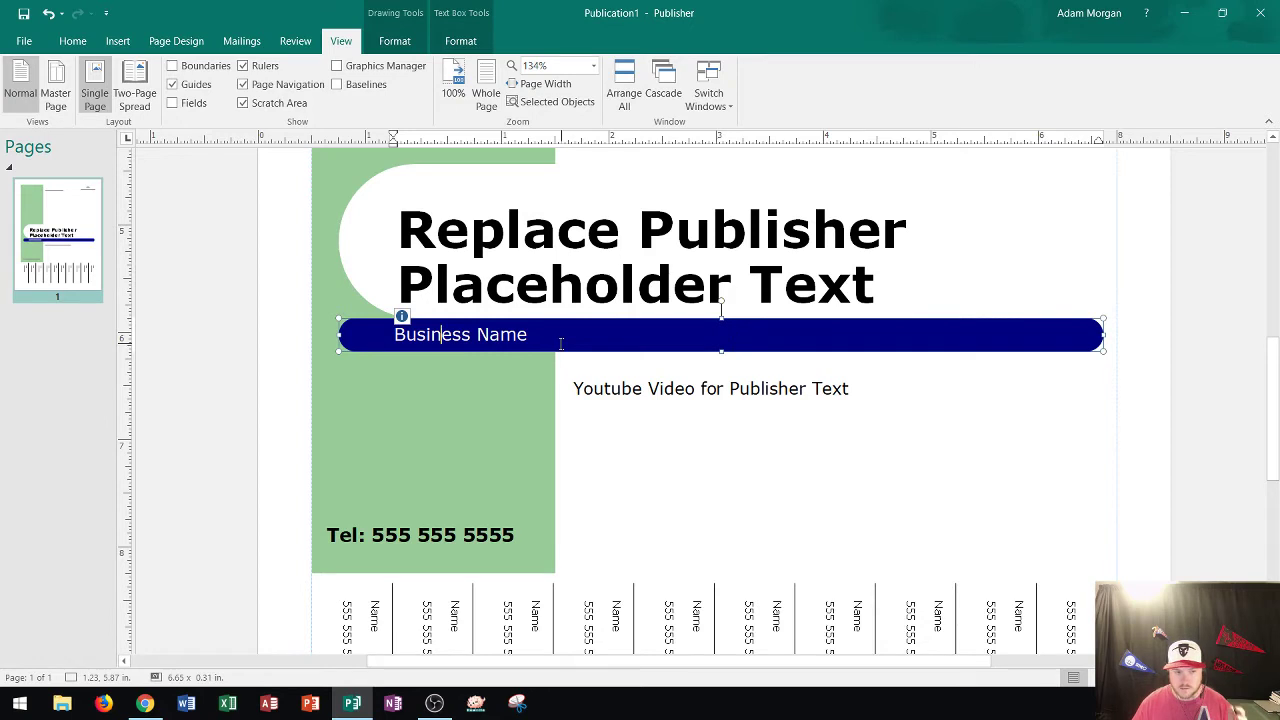
left_click(440, 336)
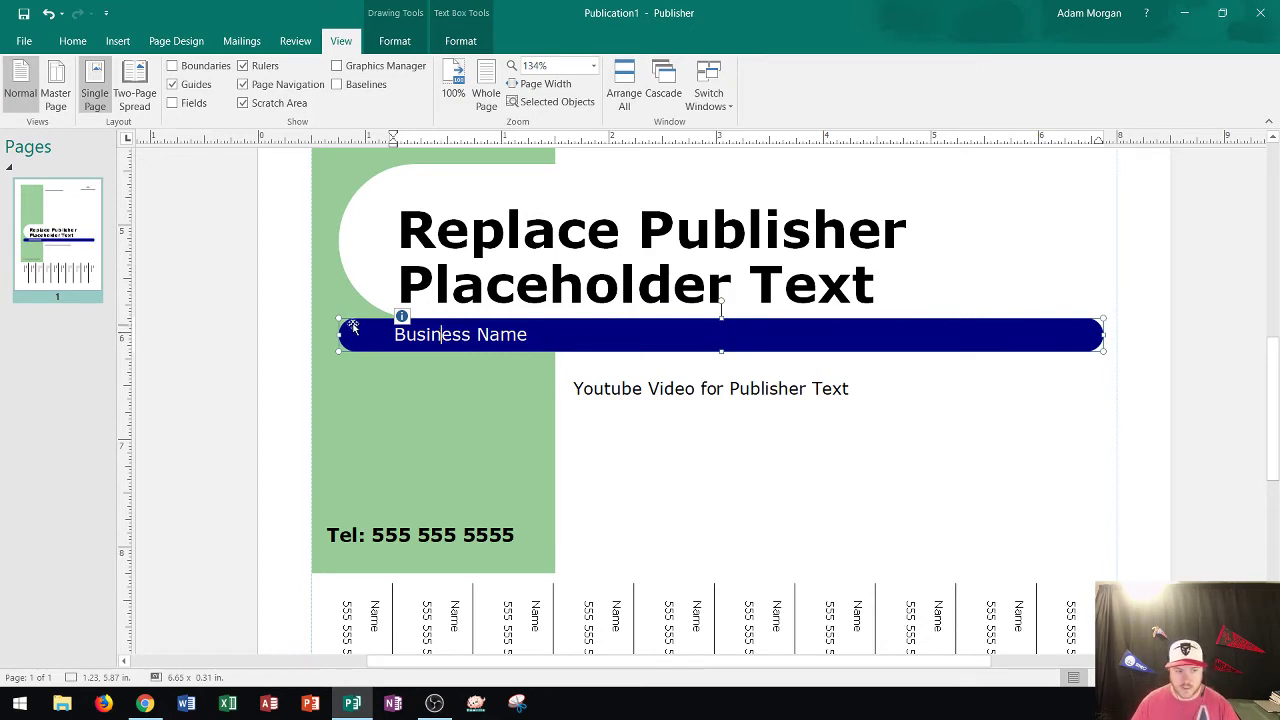
type("f")
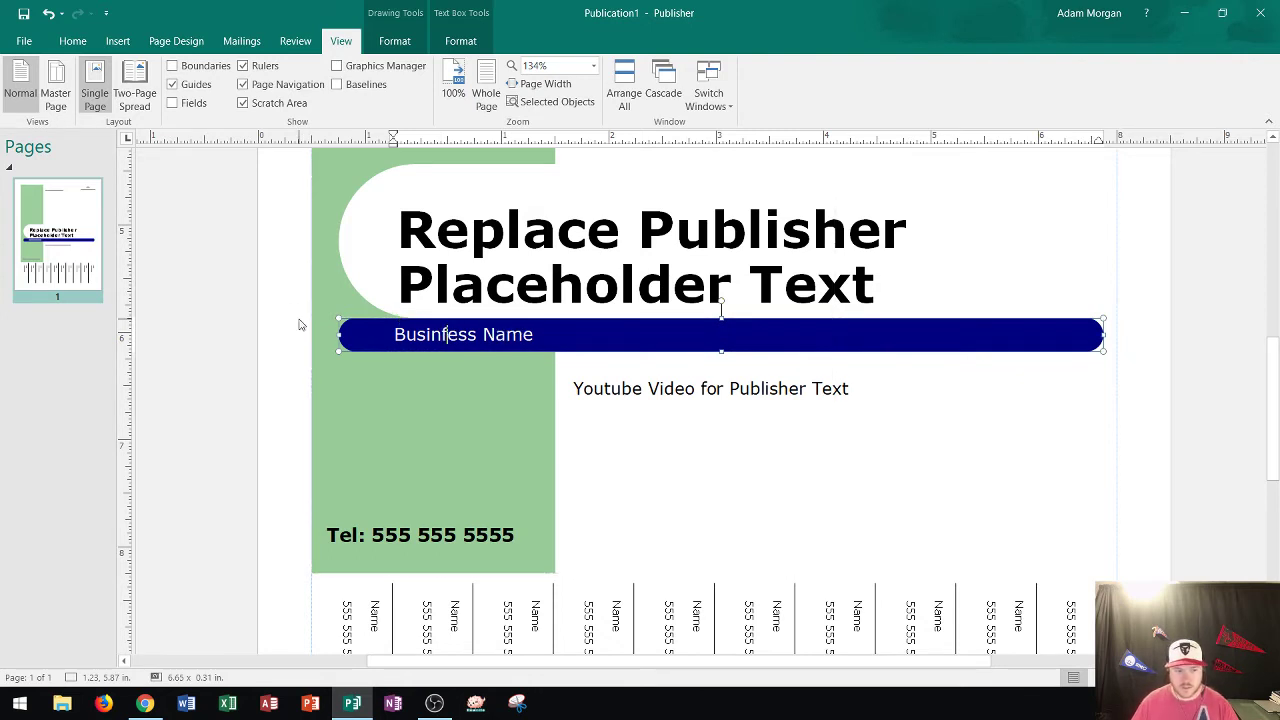
key("BackSpace")
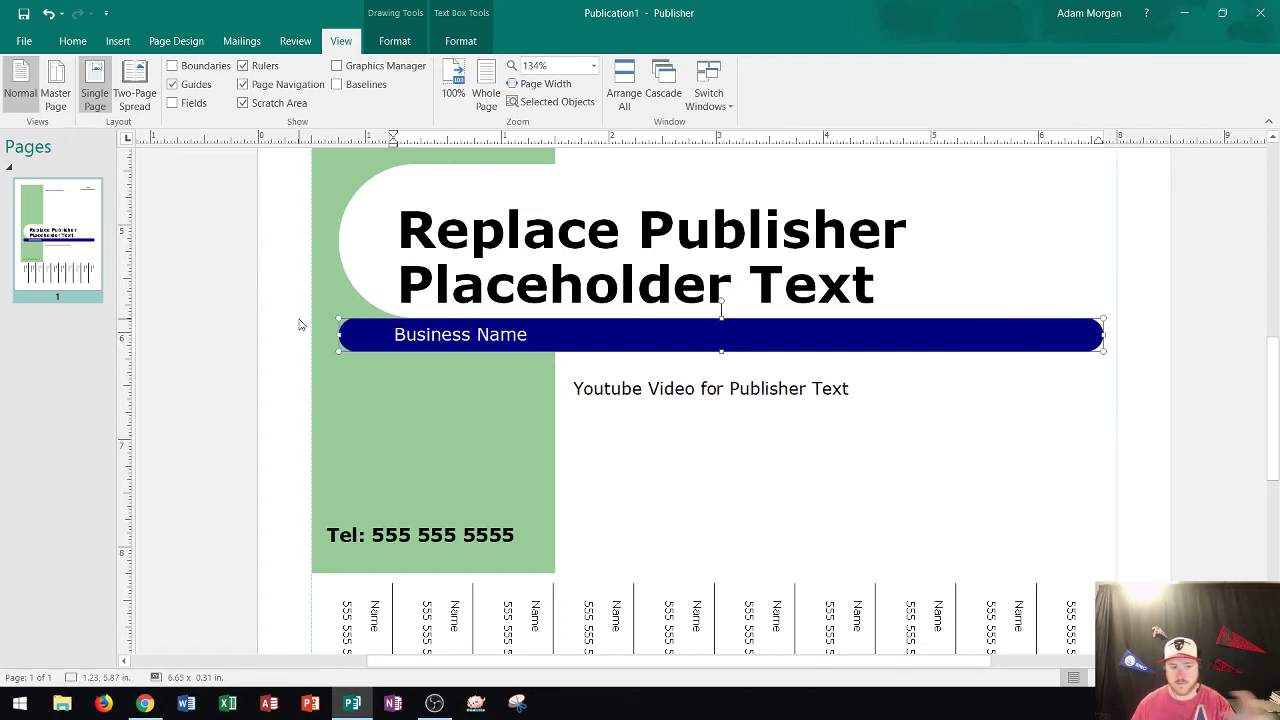
triple_click(448, 530)
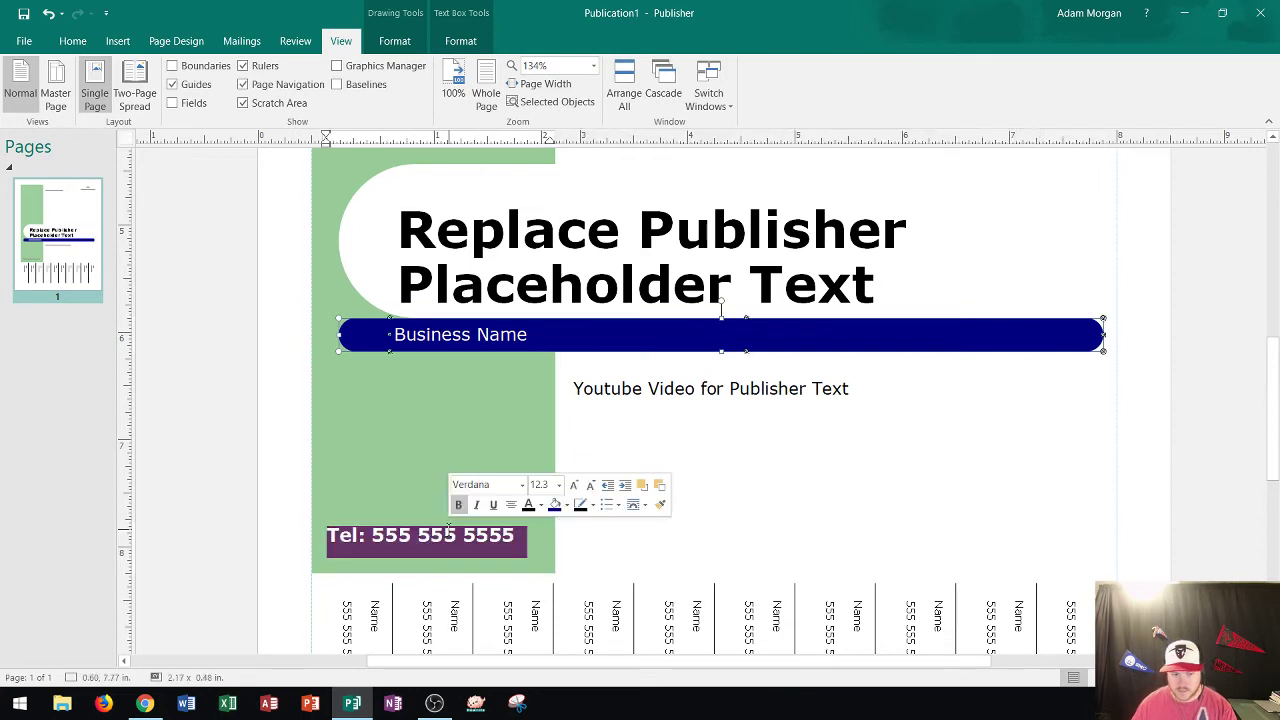
left_click(490, 334)
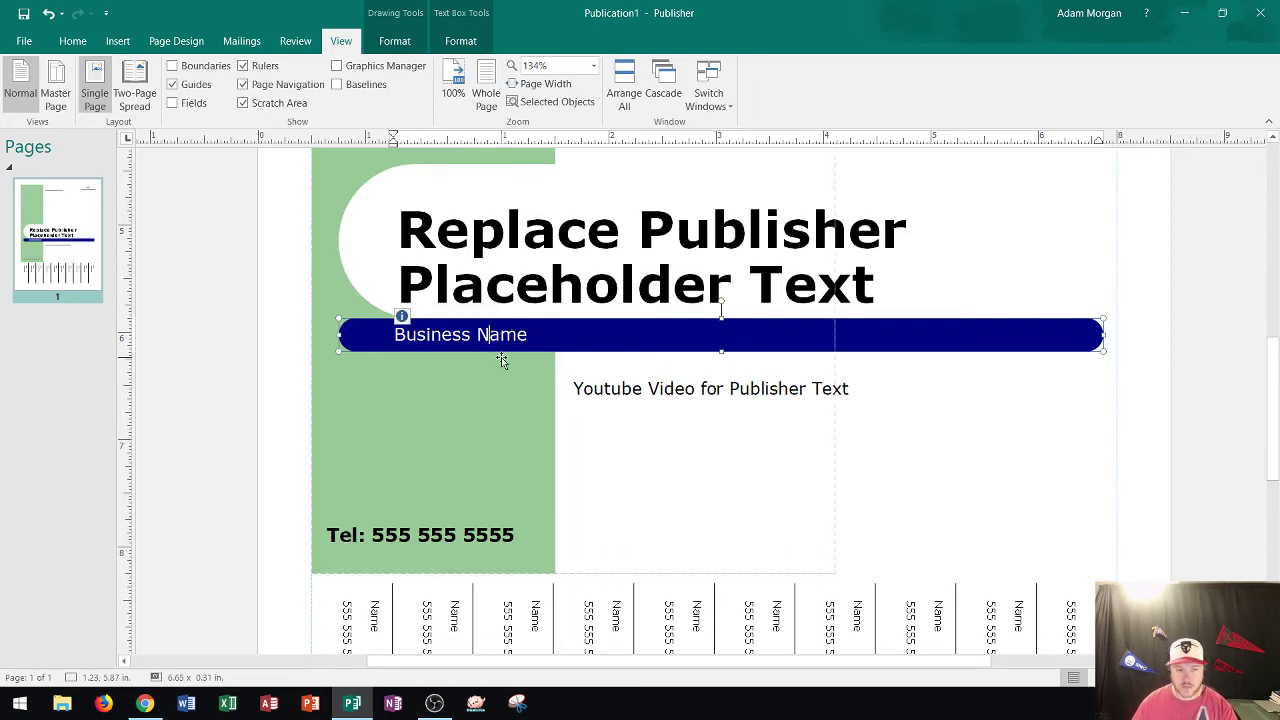
scroll(509, 391, "up", 2)
scroll(680, 385, "up", 6)
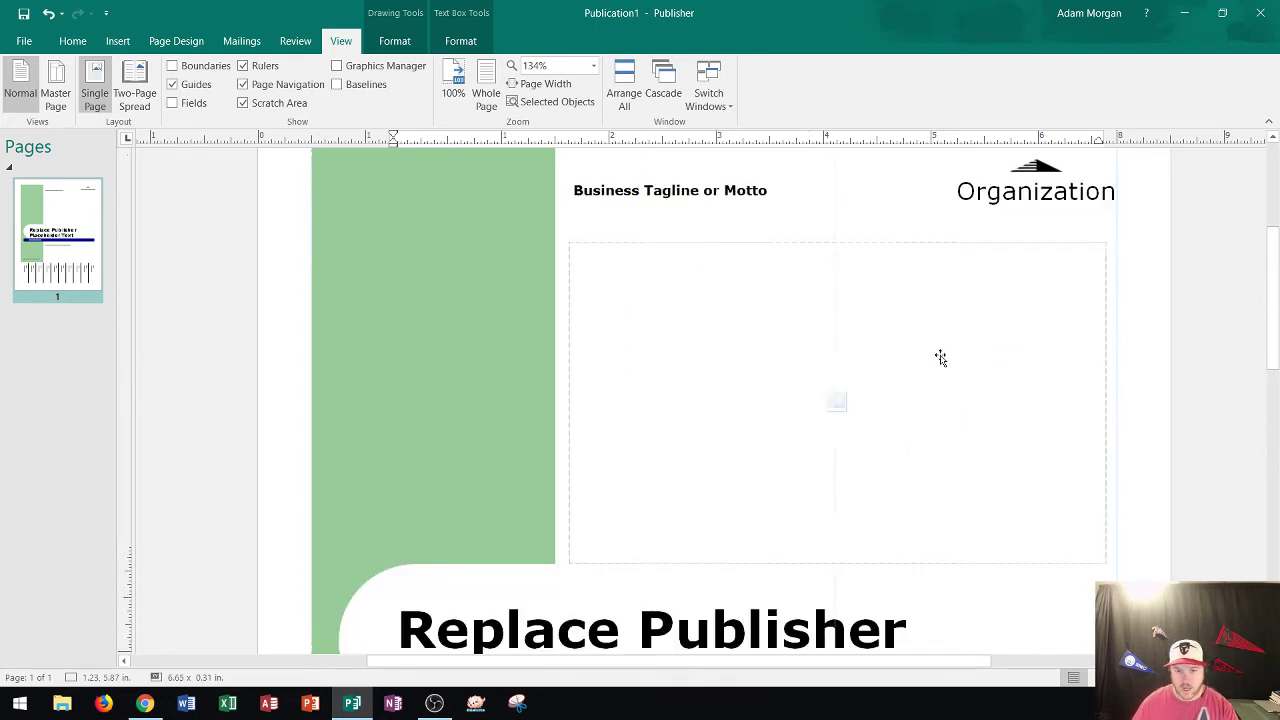
double_click(1020, 345)
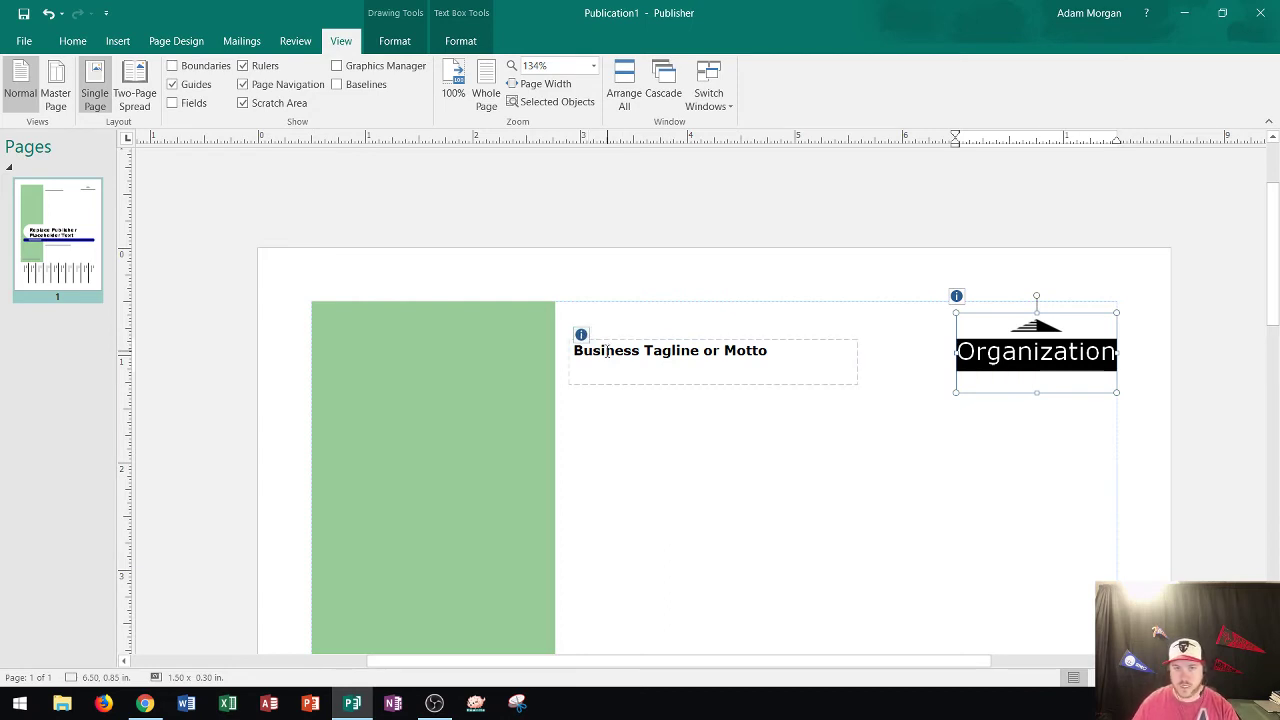
left_click(606, 352)
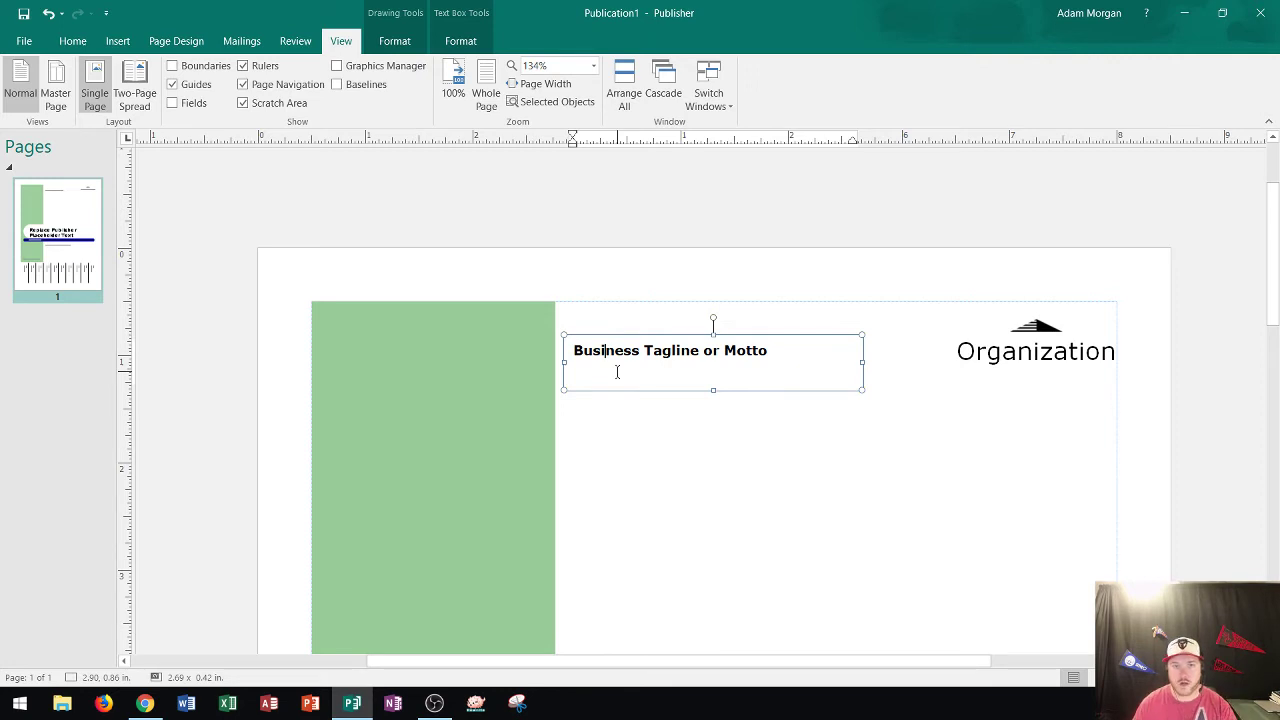
scroll(614, 374, "down", 4)
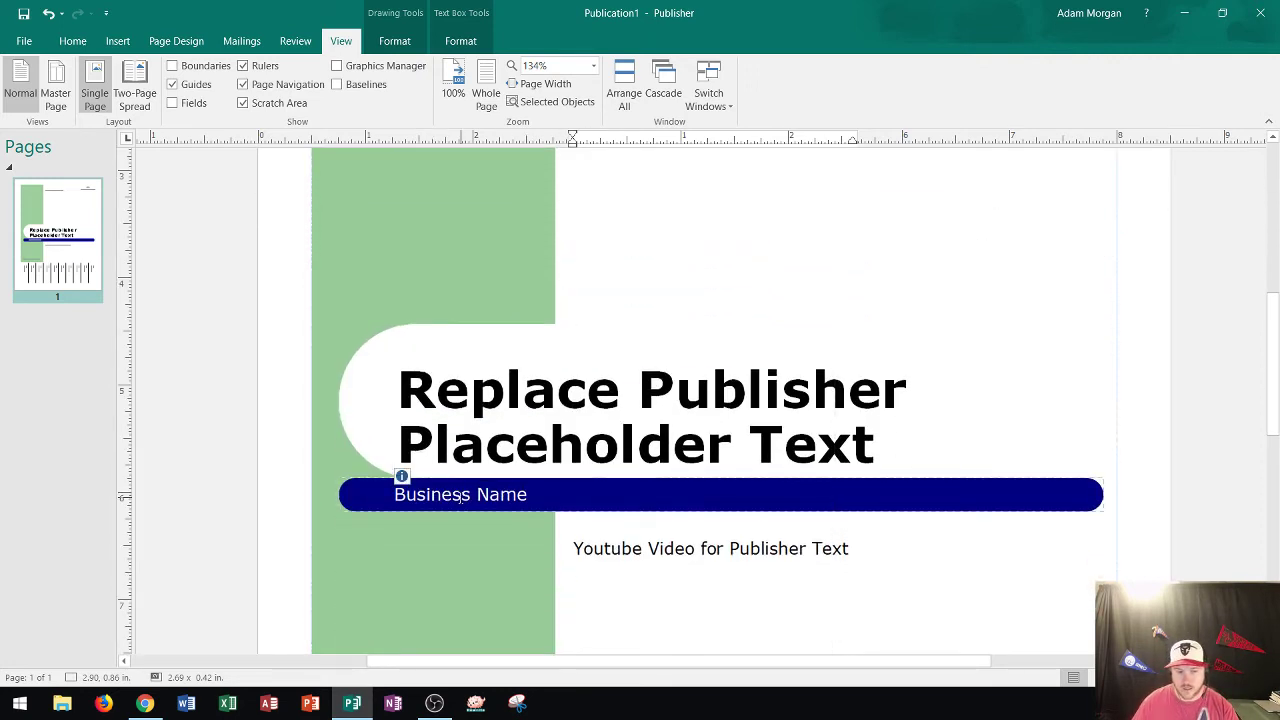
left_click(448, 498)
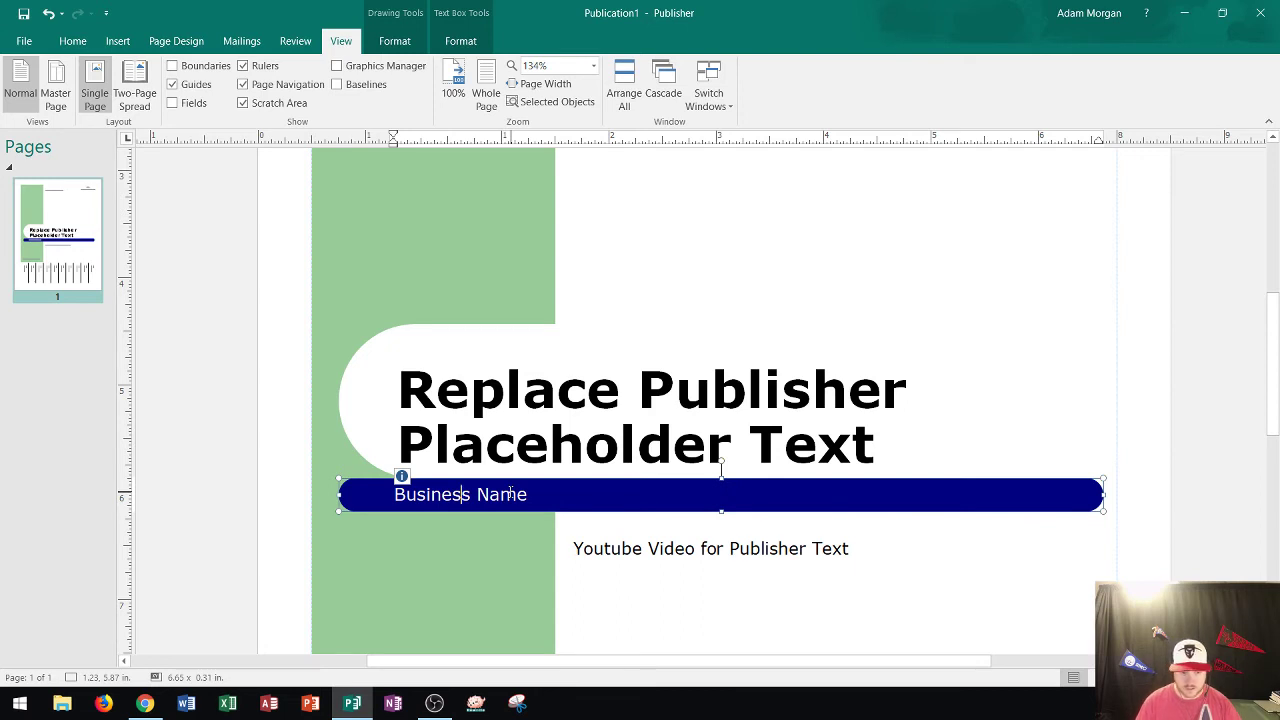
type("sd;ldk")
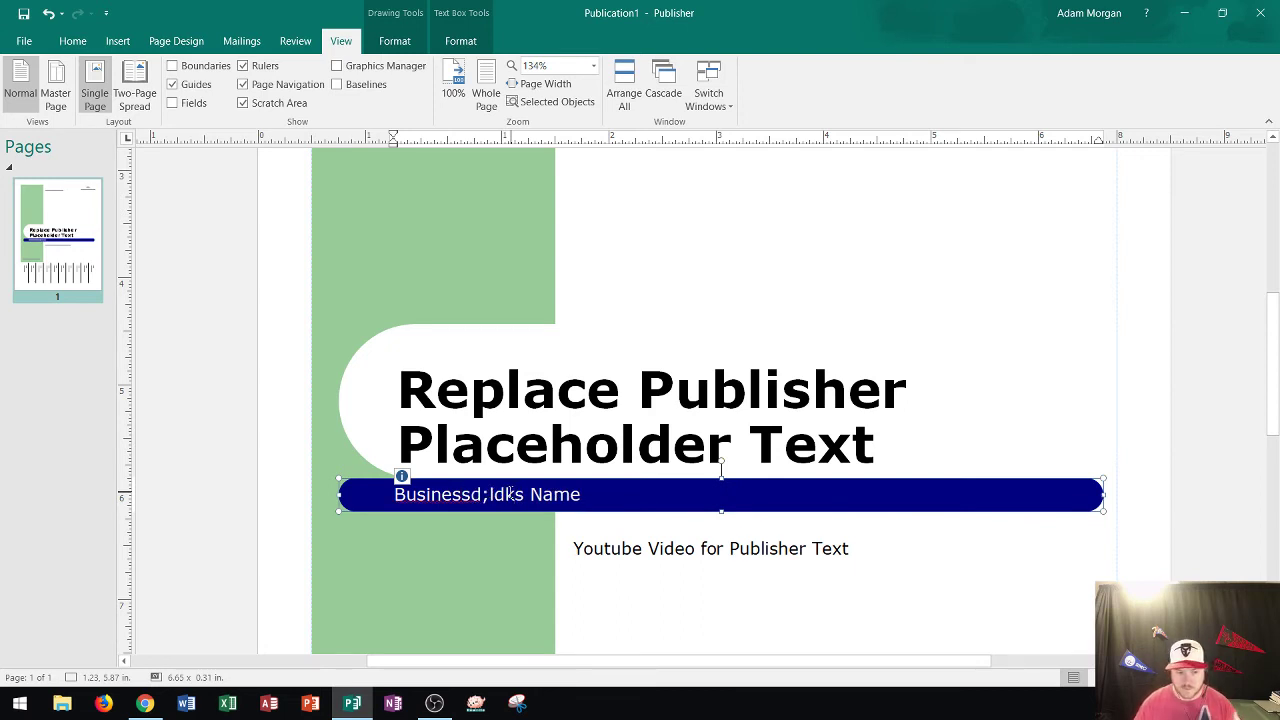
key("BackSpace")
key("BackSpace")
key("BackSpace")
key("BackSpace")
key("BackSpace")
key("BackSpace")
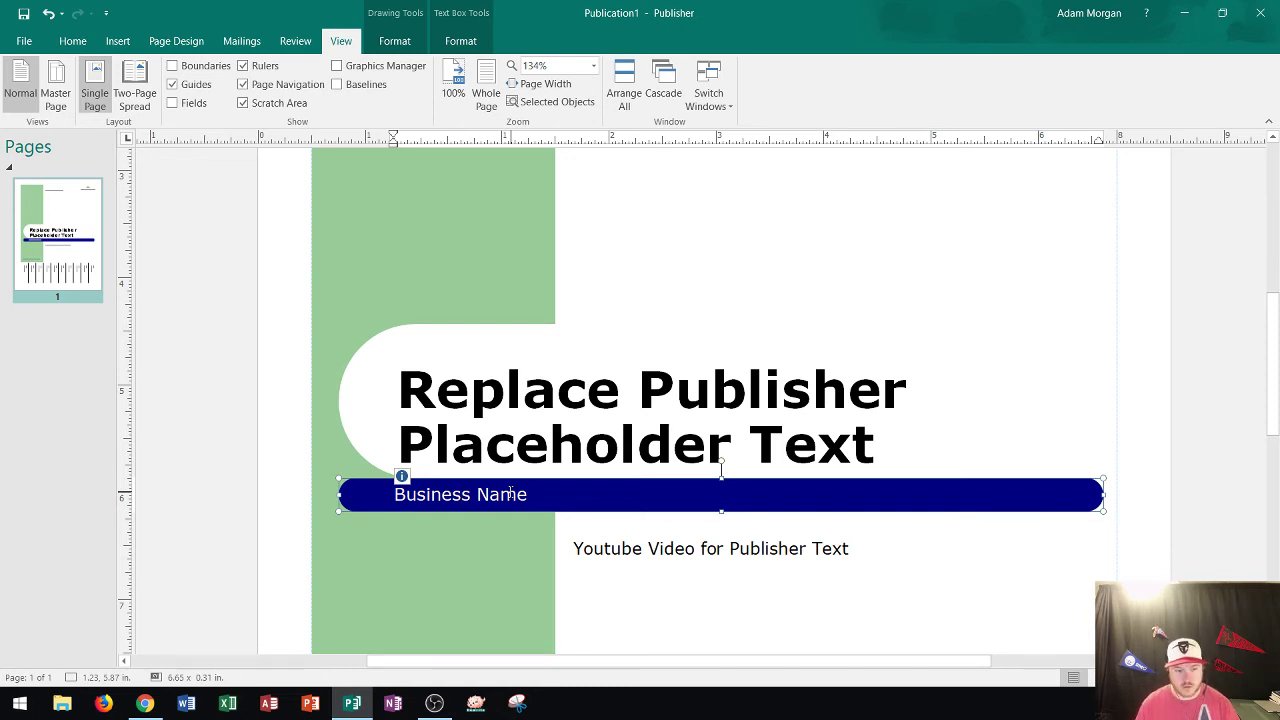
Type the professor's name over the Business Name placeholder and select all the banner text.
triple_click(510, 493)
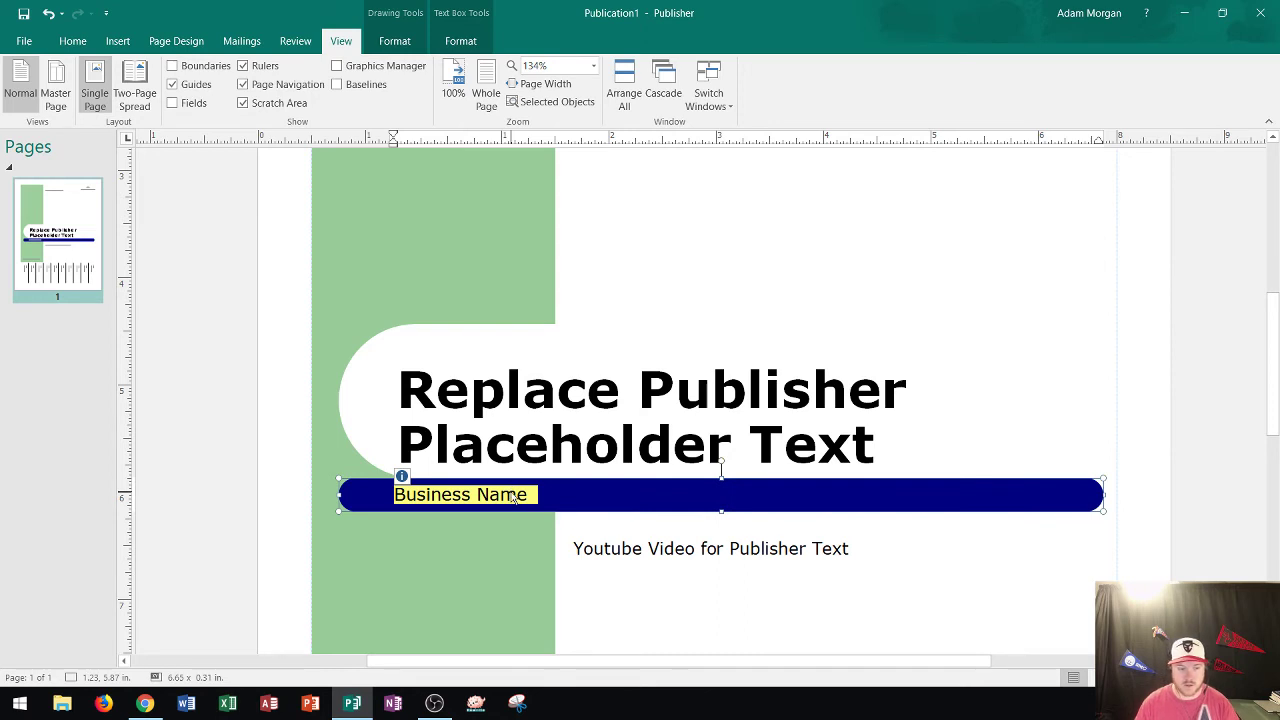
type("P")
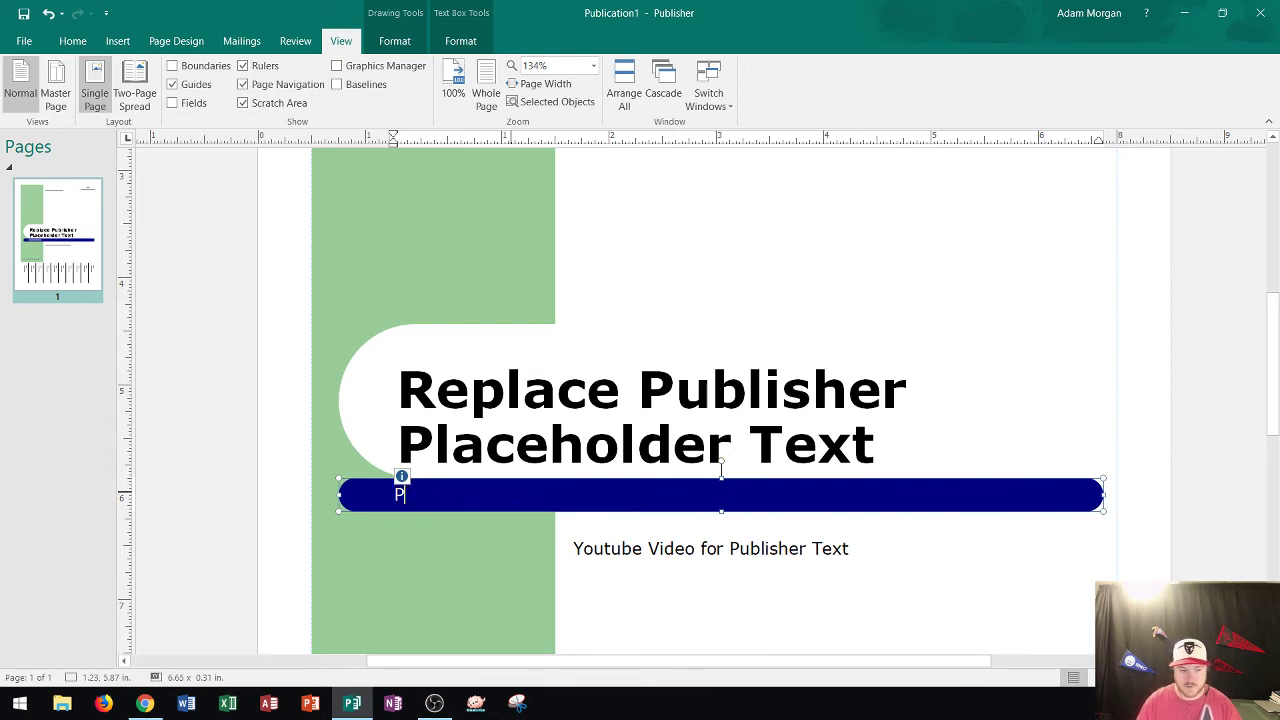
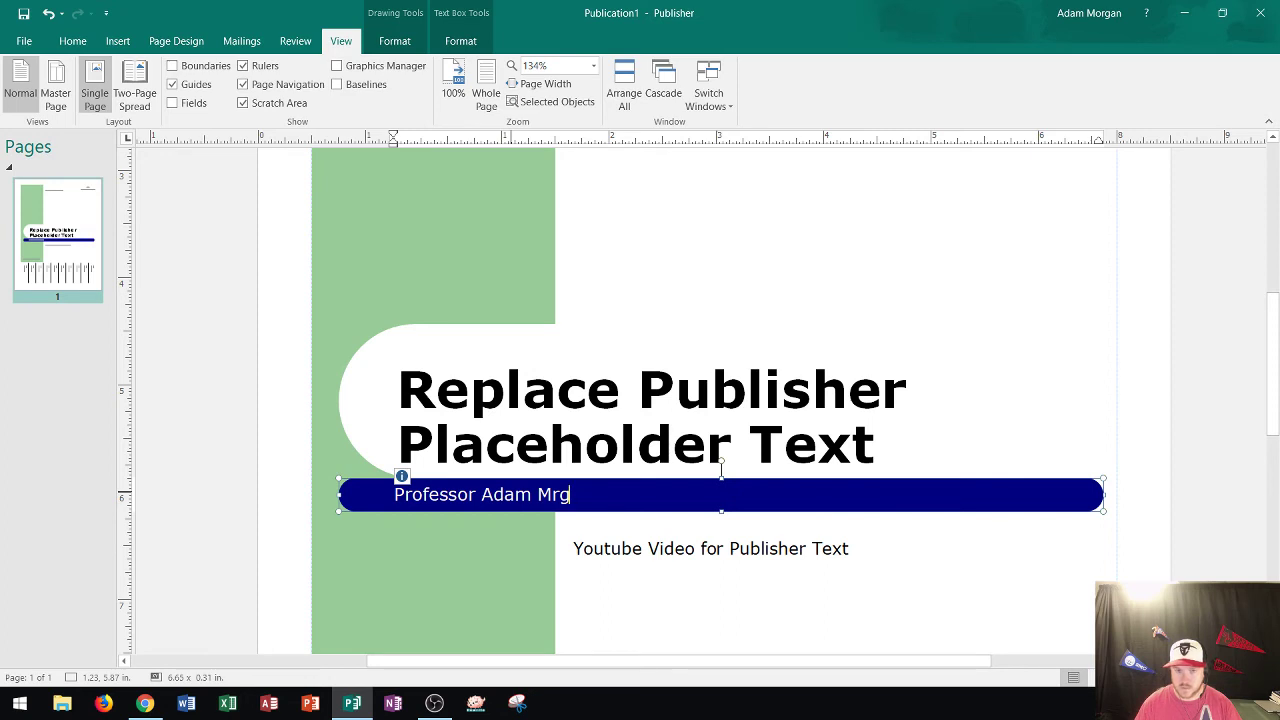
key("ctrl+a")
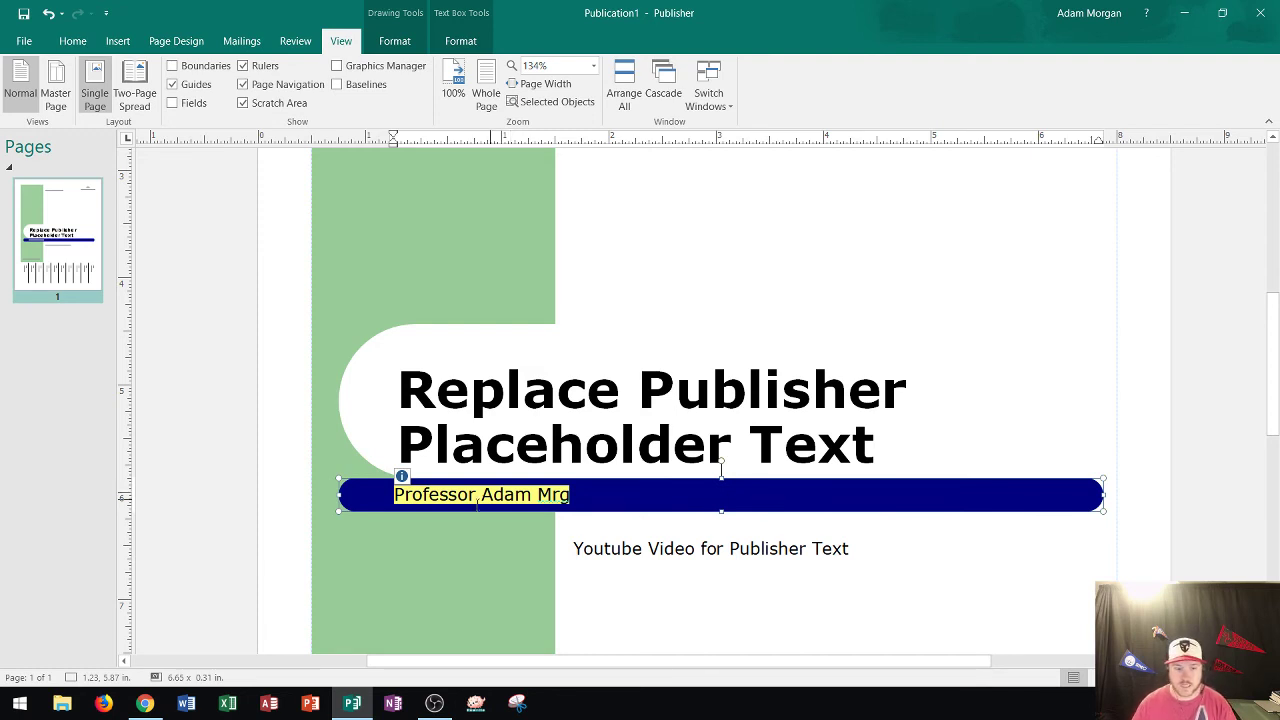
Fix the banner's misspelt surname by inserting the missing 'o' and completing it with 'an'.
left_click(563, 497)
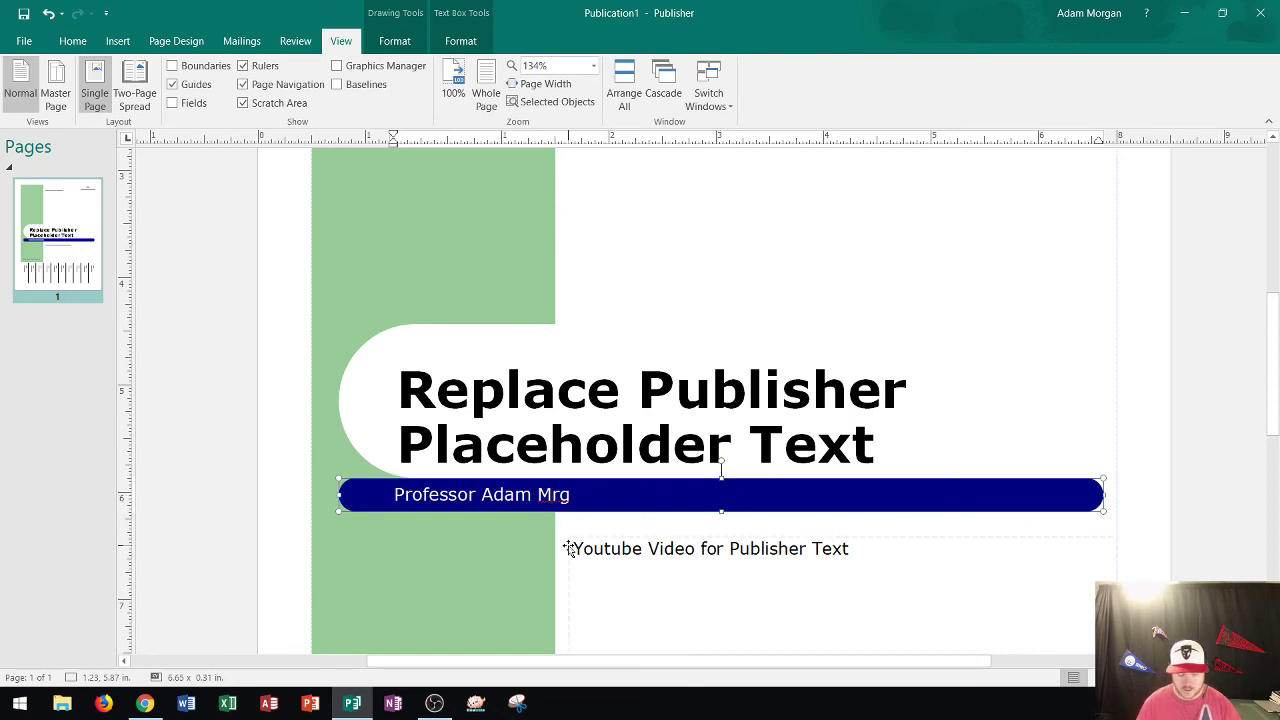
key("Left")
key("Left")
type("o")
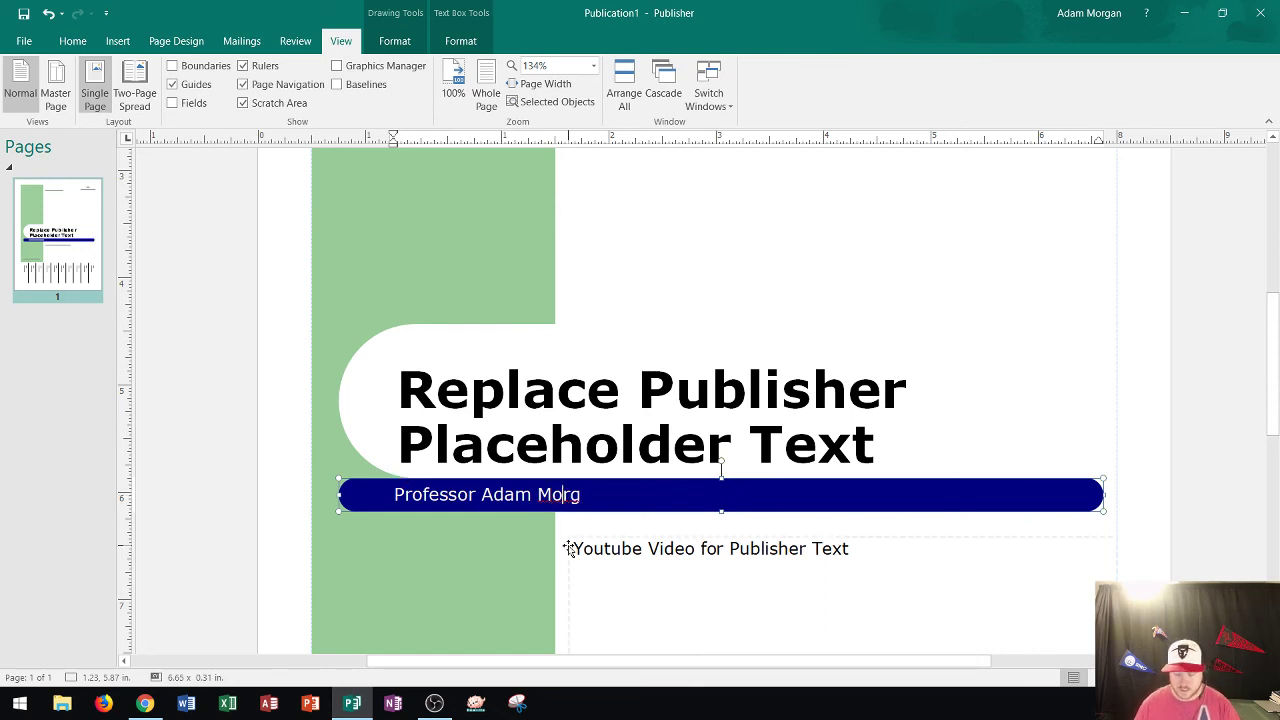
key("ctrl+z")
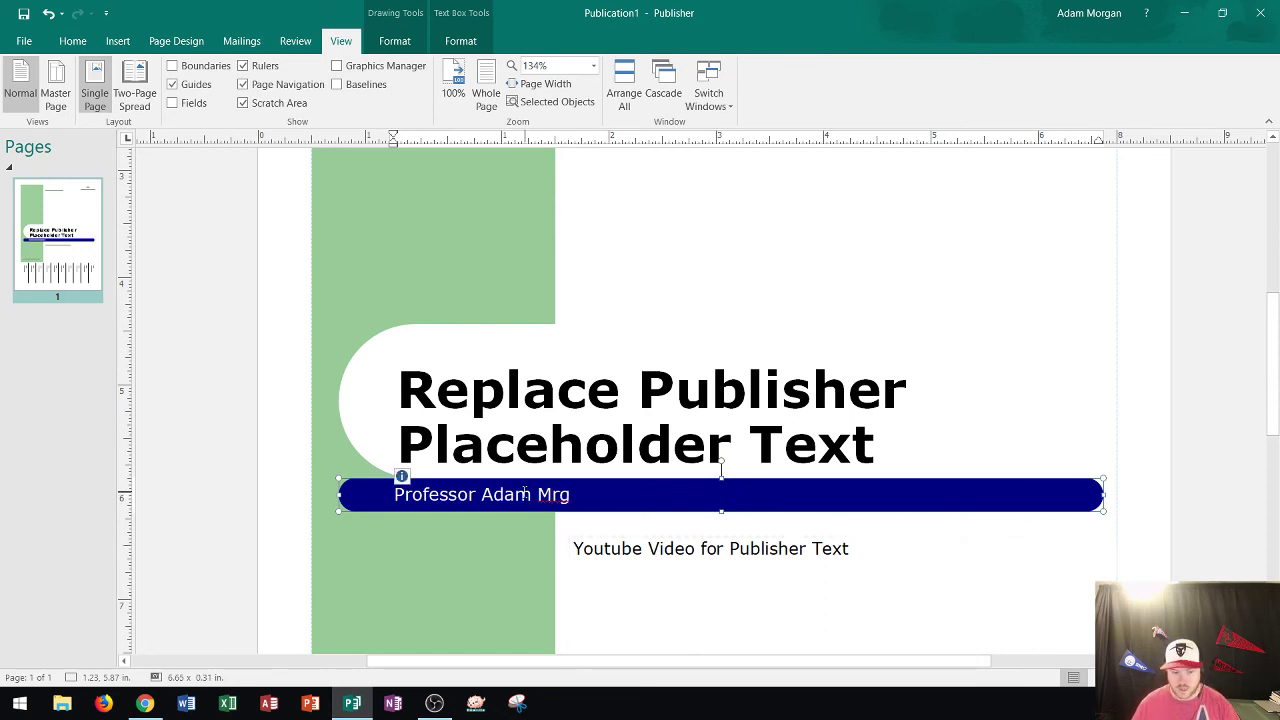
key("ctrl+y")
key("Right")
key("Right")
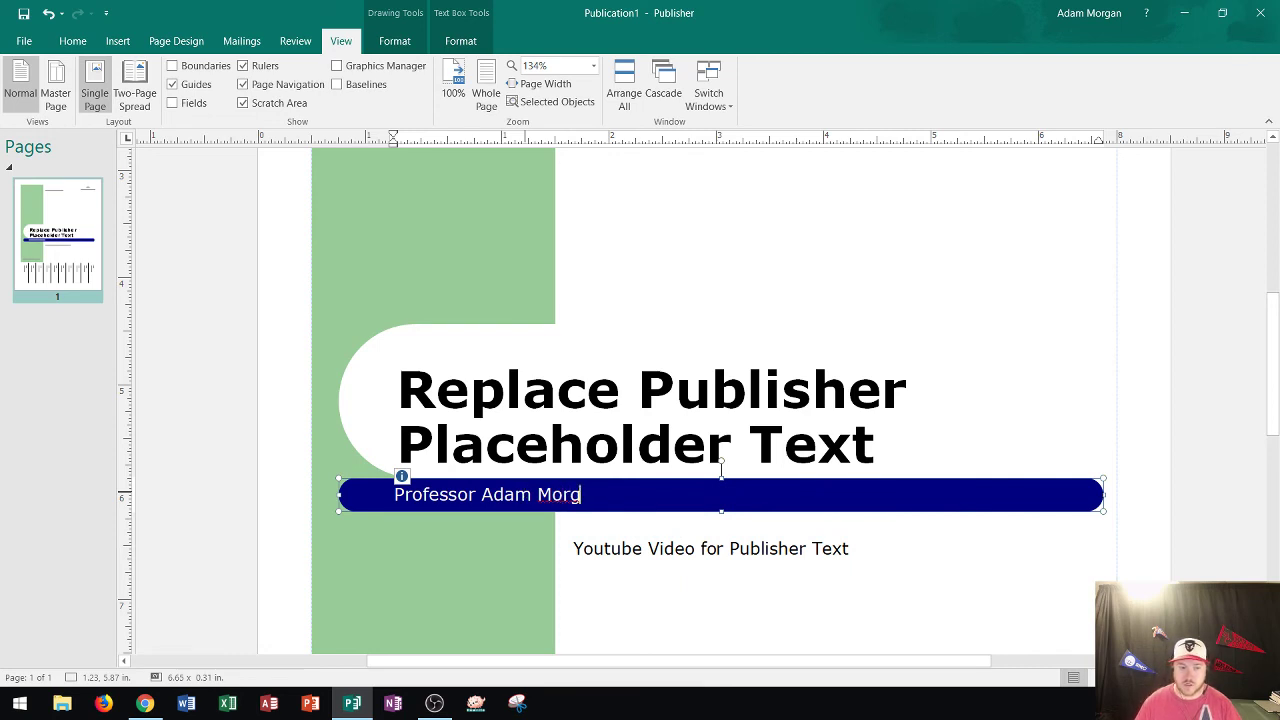
type("an")
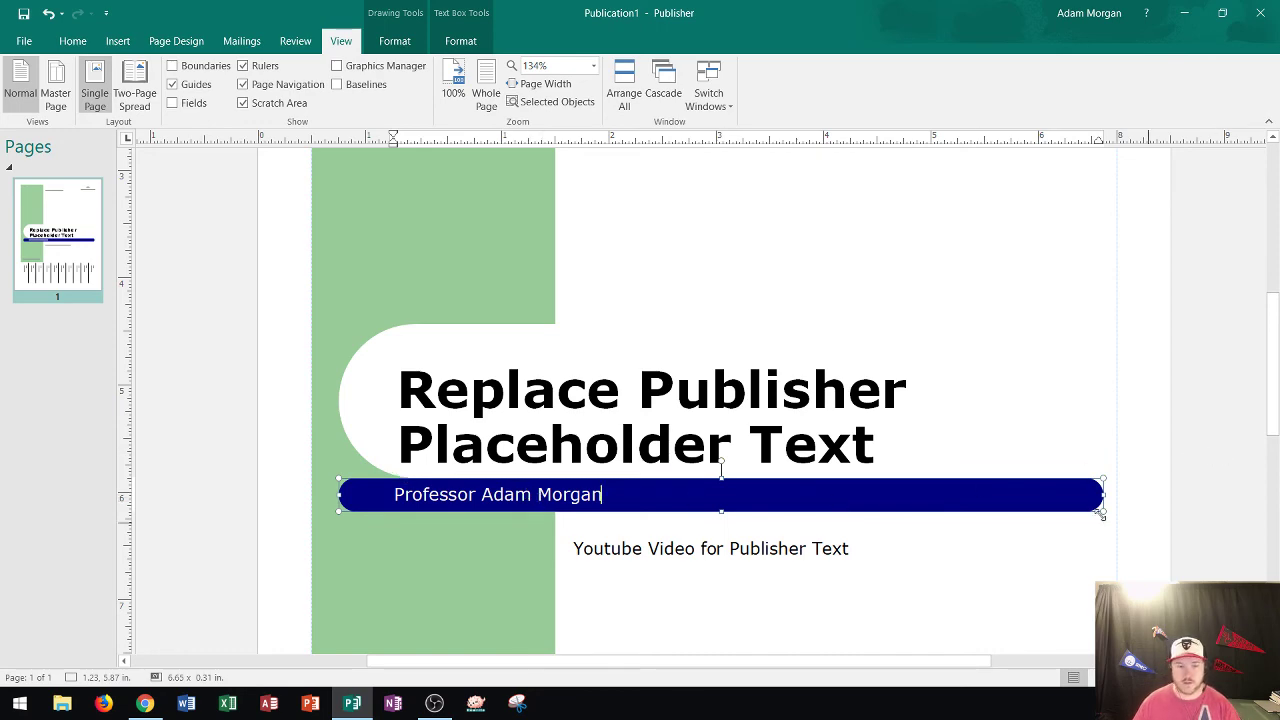
scroll(1024, 412, "down", 1)
scroll(1024, 412, "down", 5)
scroll(1057, 394, "up", 3)
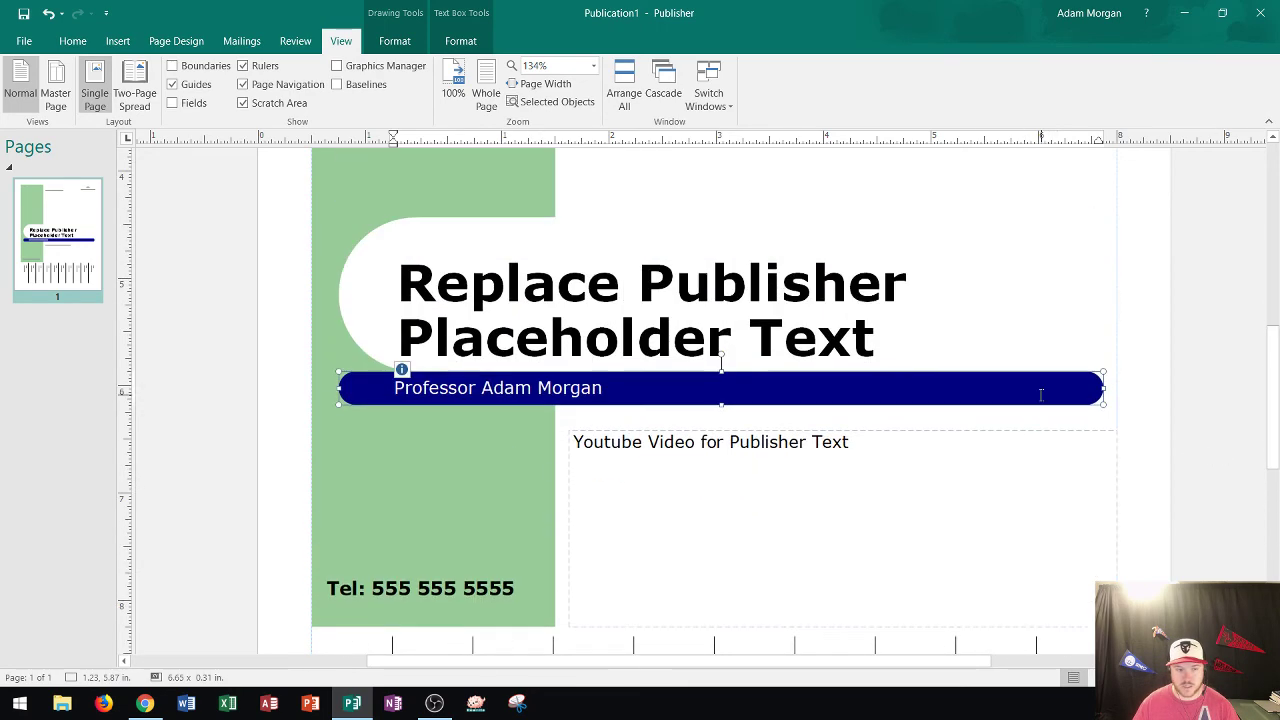
scroll(1004, 374, "down", 2)
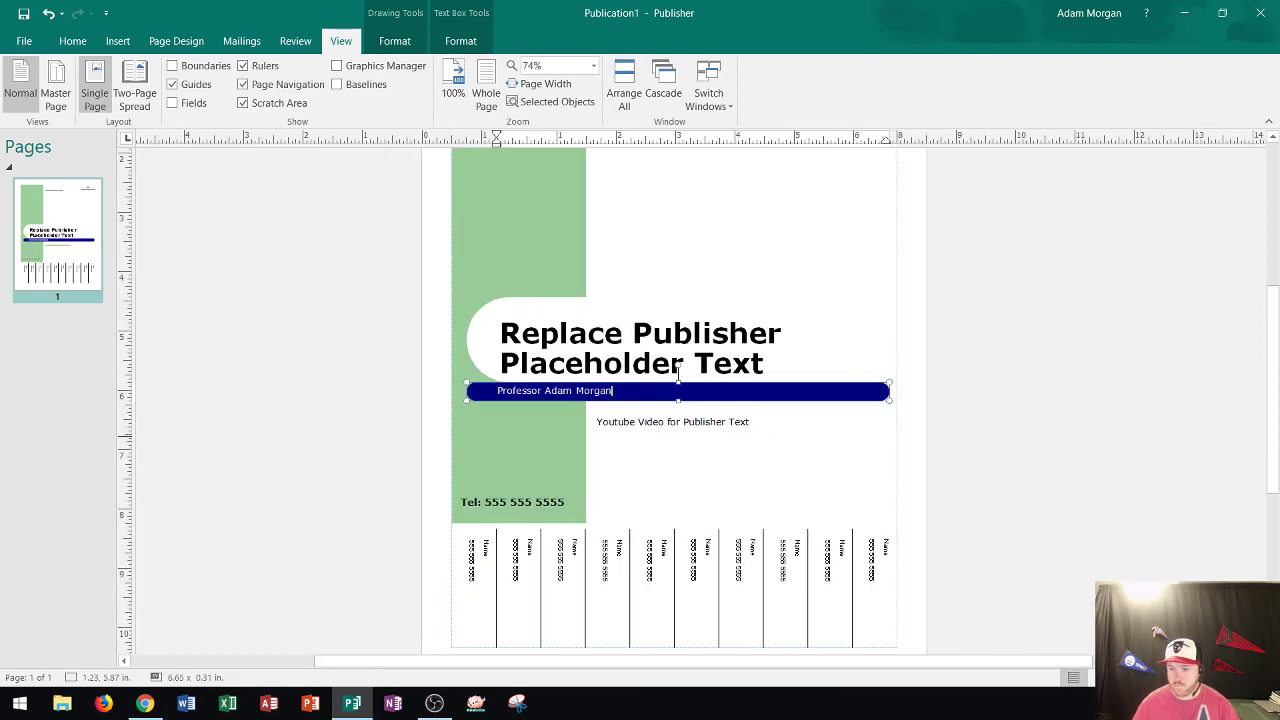